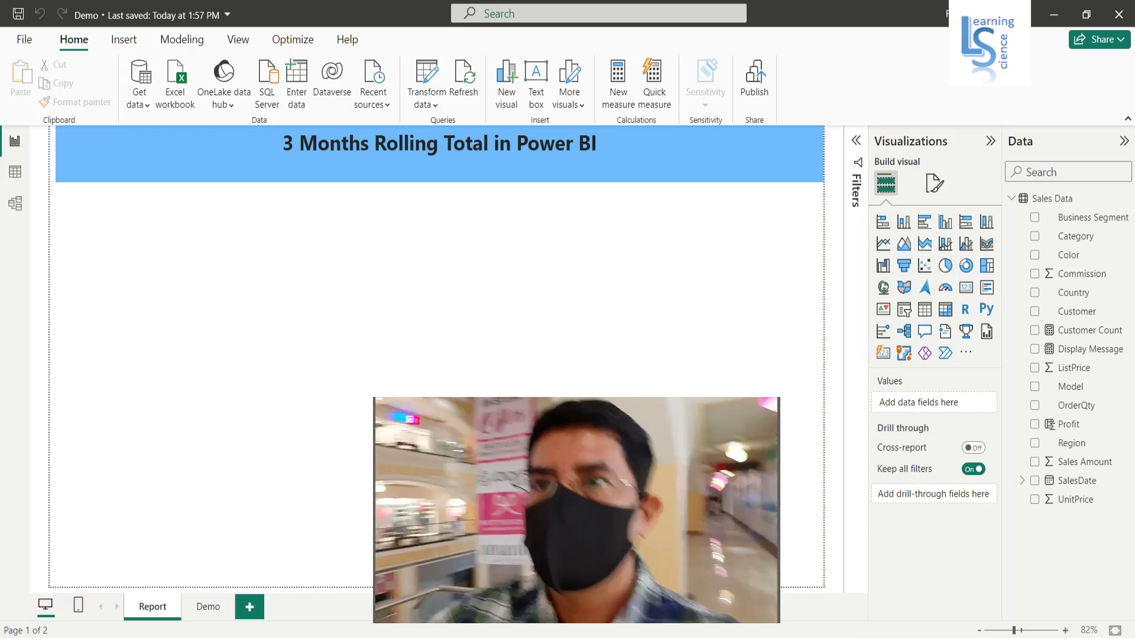
Switch to table view and inspect the Sales Data SalesDate and OrderQty columns.
click(16, 175)
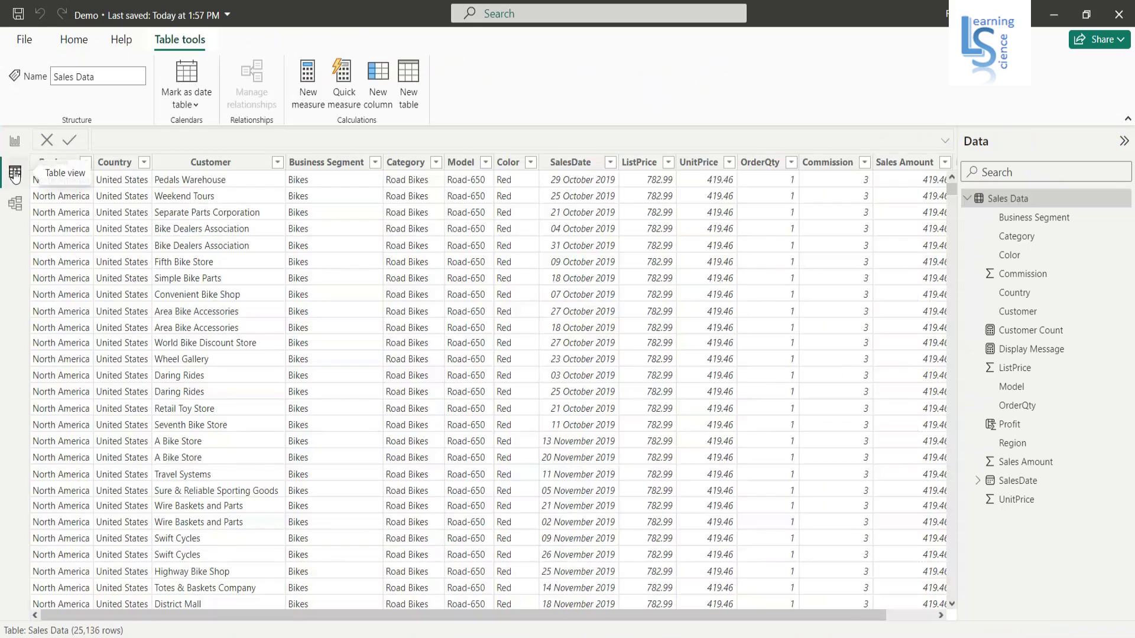
click(586, 164)
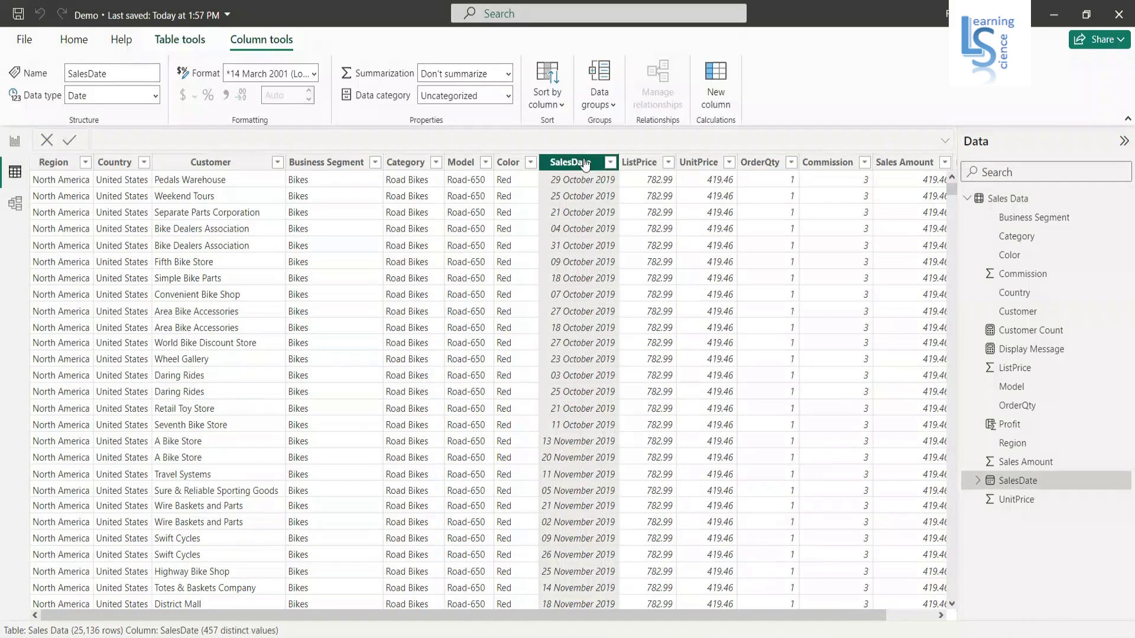
click(763, 164)
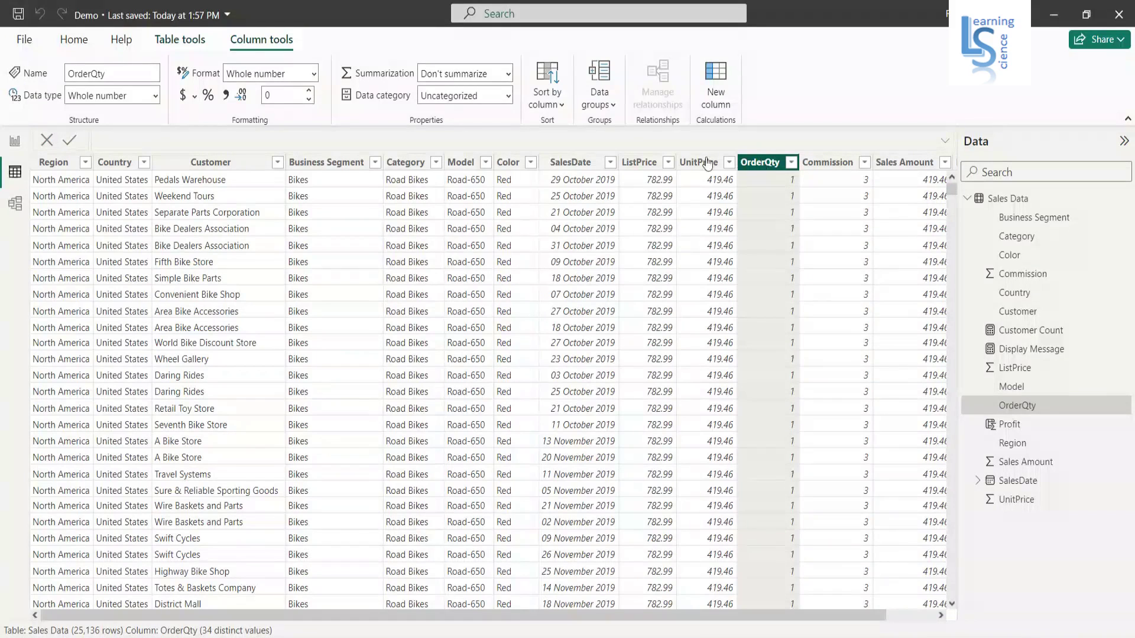
click(566, 165)
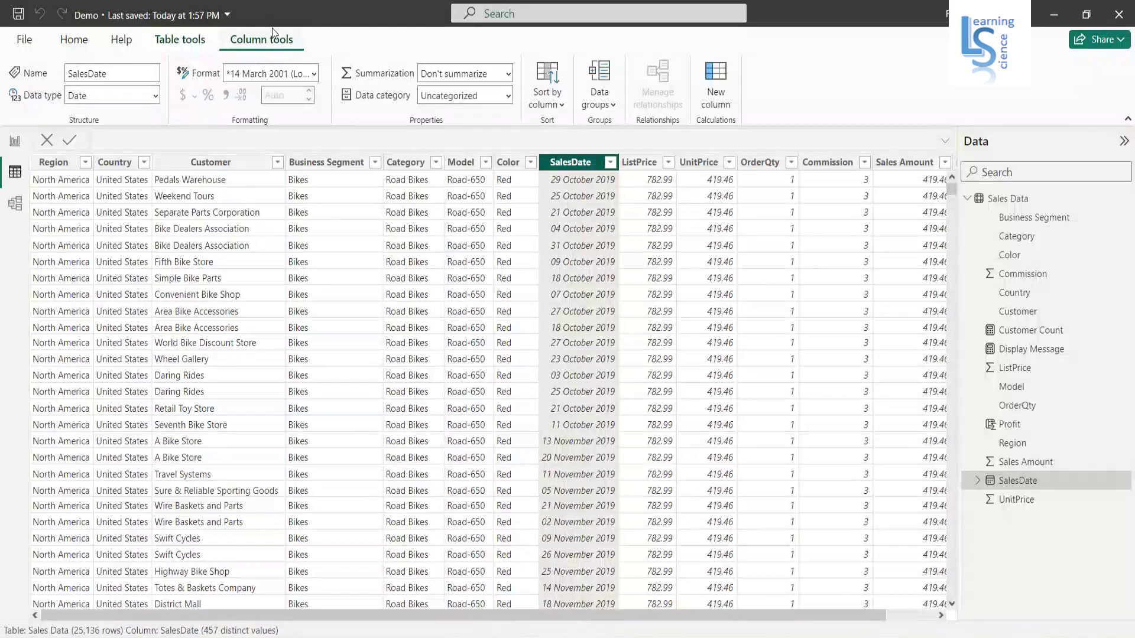
Create a new column named Month Year, starting its formula with 'Sales Data'[SalesDate].[Month].
click(719, 97)
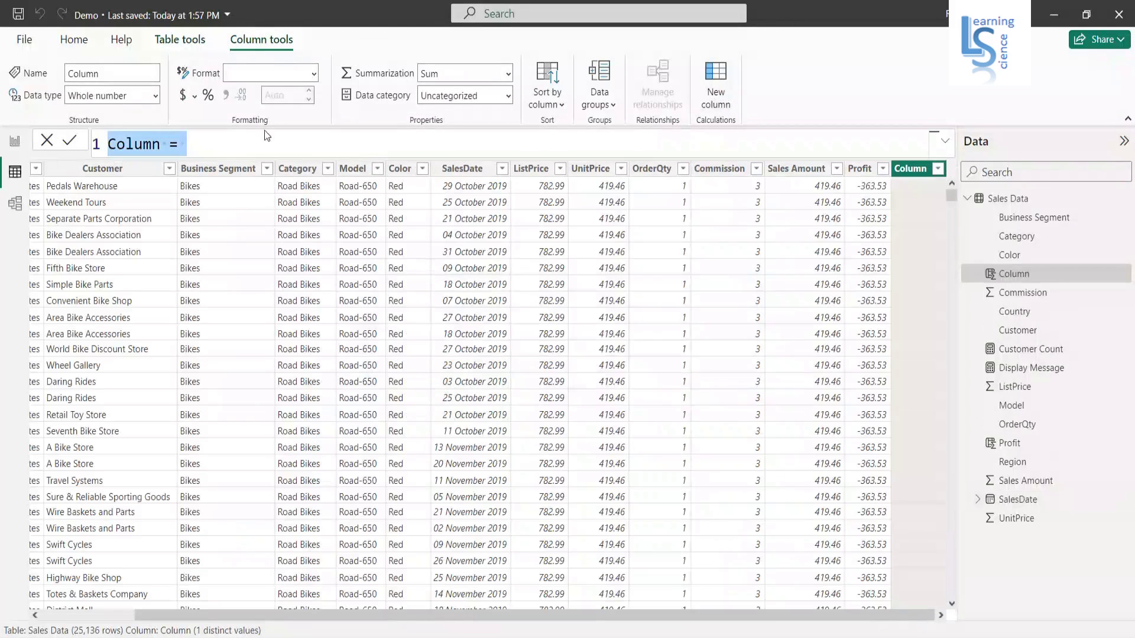
drag(161, 144, 107, 147)
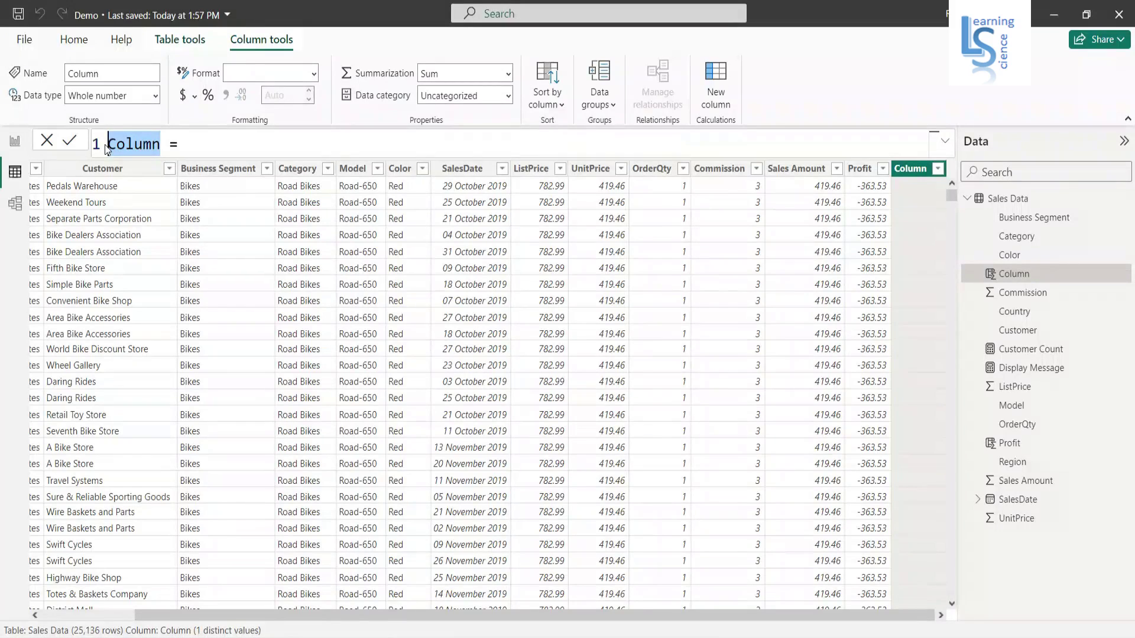
text(Month)
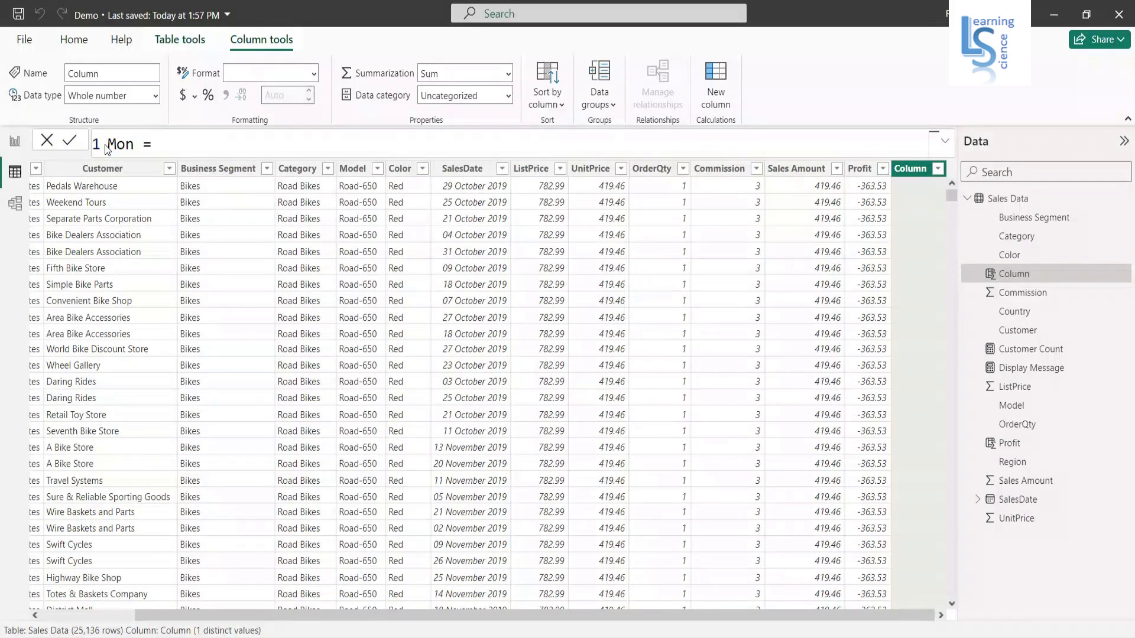
text( Year)
key(Right)
key(Right)
text(Sa)
key(Tab)
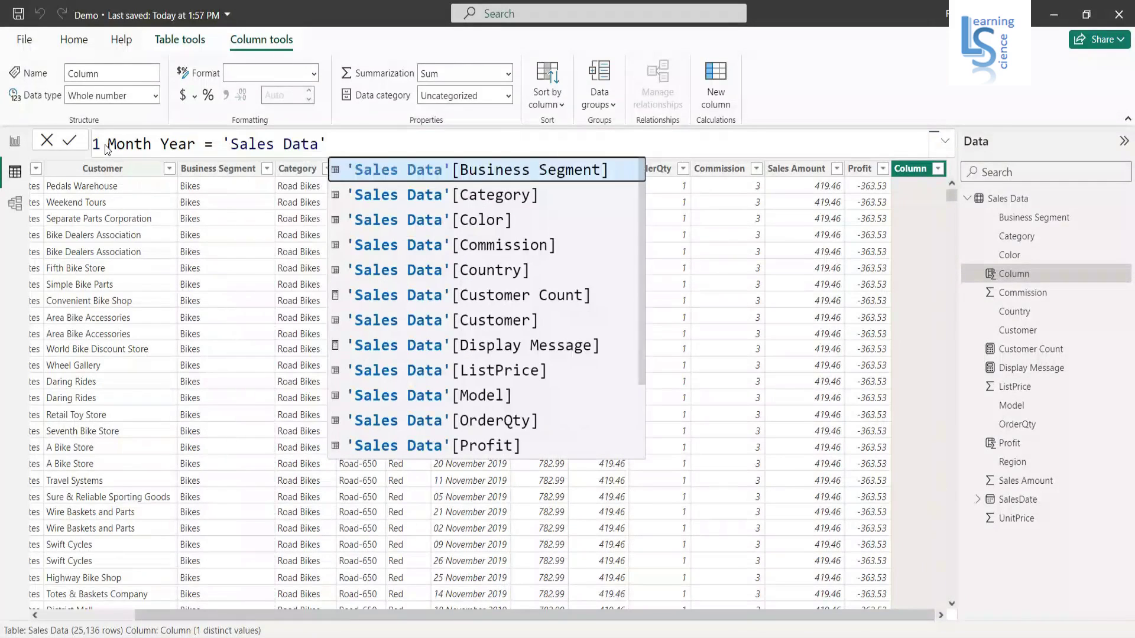
text([s)
key(Down)
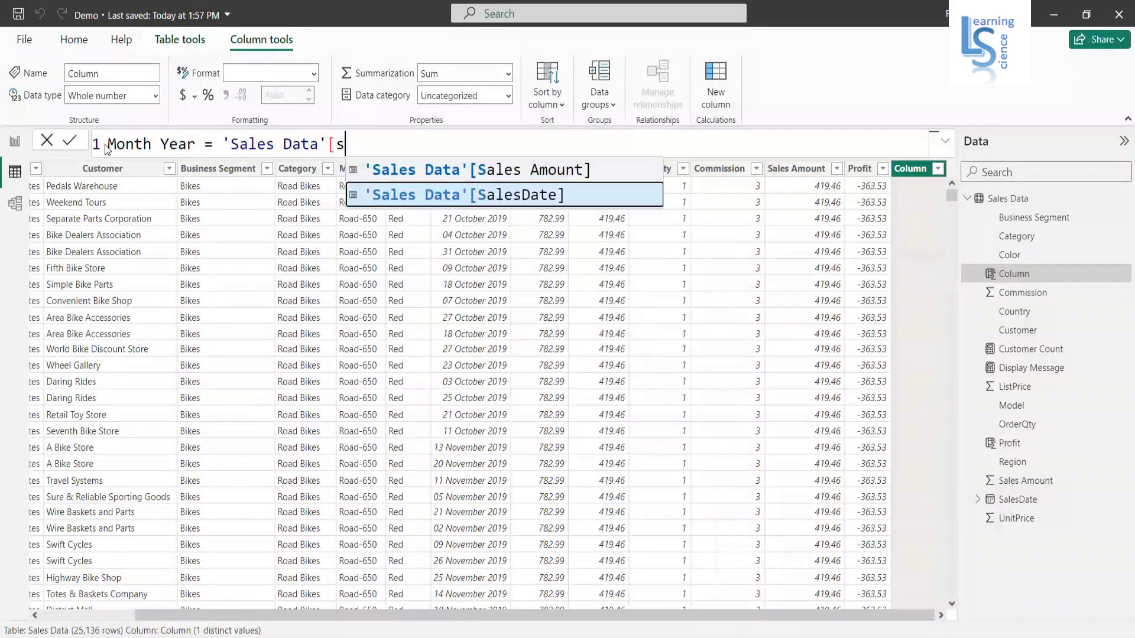
key(Tab)
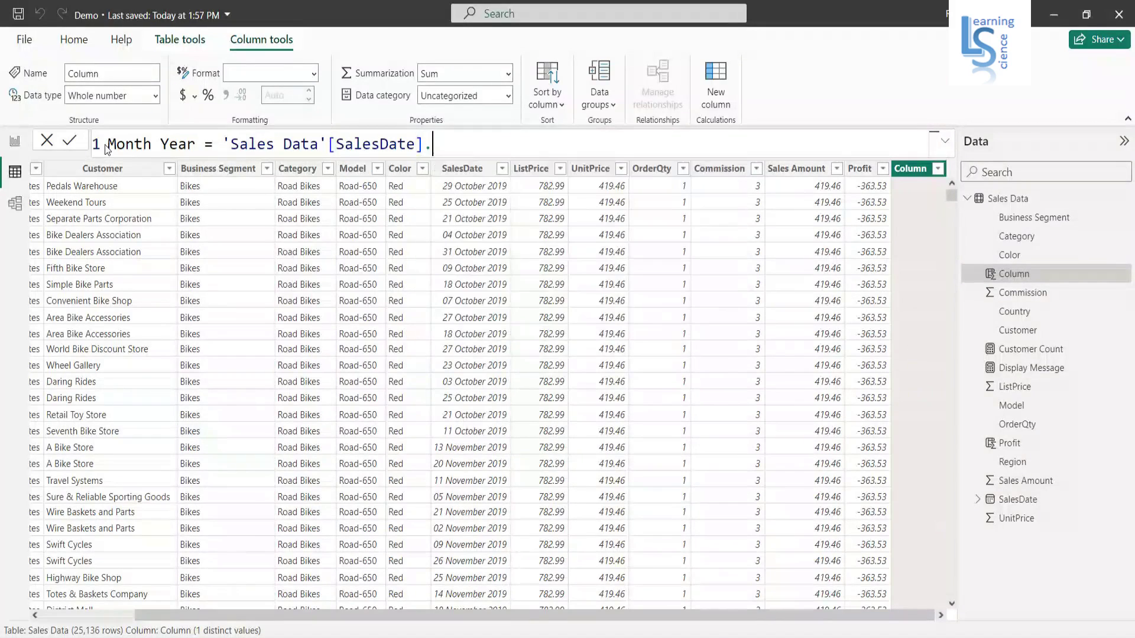
key(Down)
key(Down)
key(Down)
key(Down)
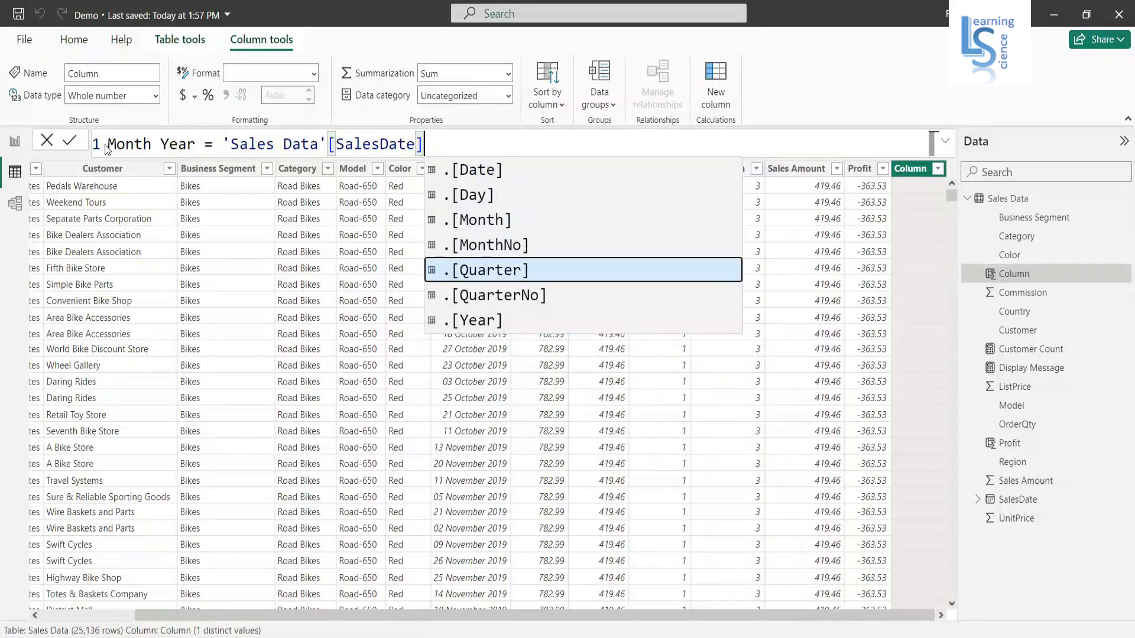
key(Up)
key(Up)
key(Tab)
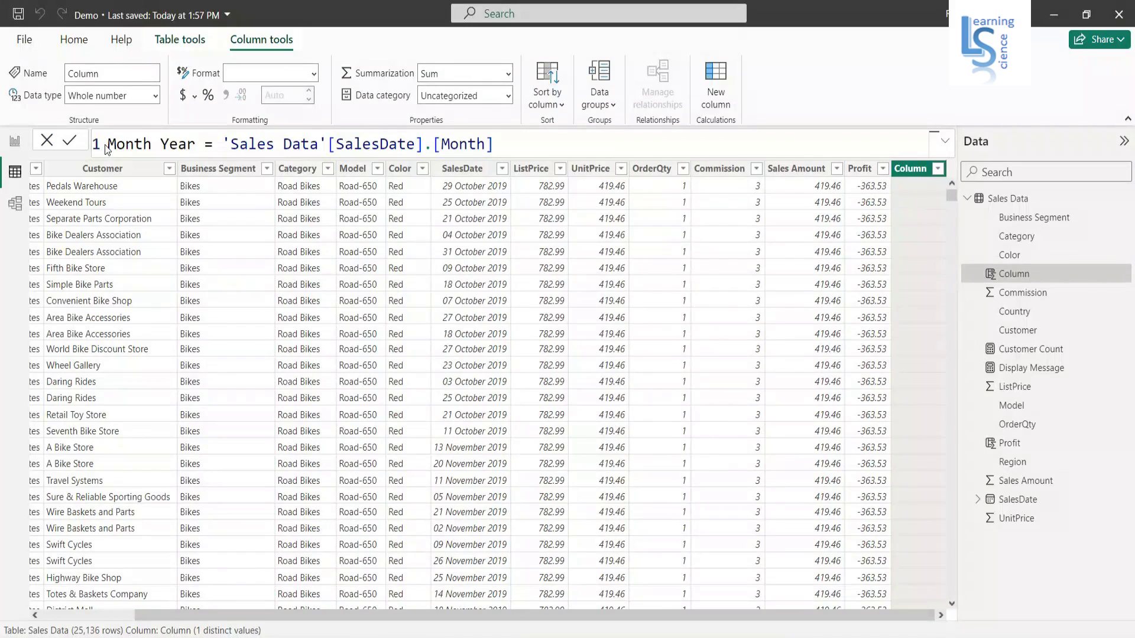
Append & "-" & 'Sales Data'[SalesDate].[Year] to the formula and commit it.
text(& )
text("-)
text(" & ')
text(Sa)
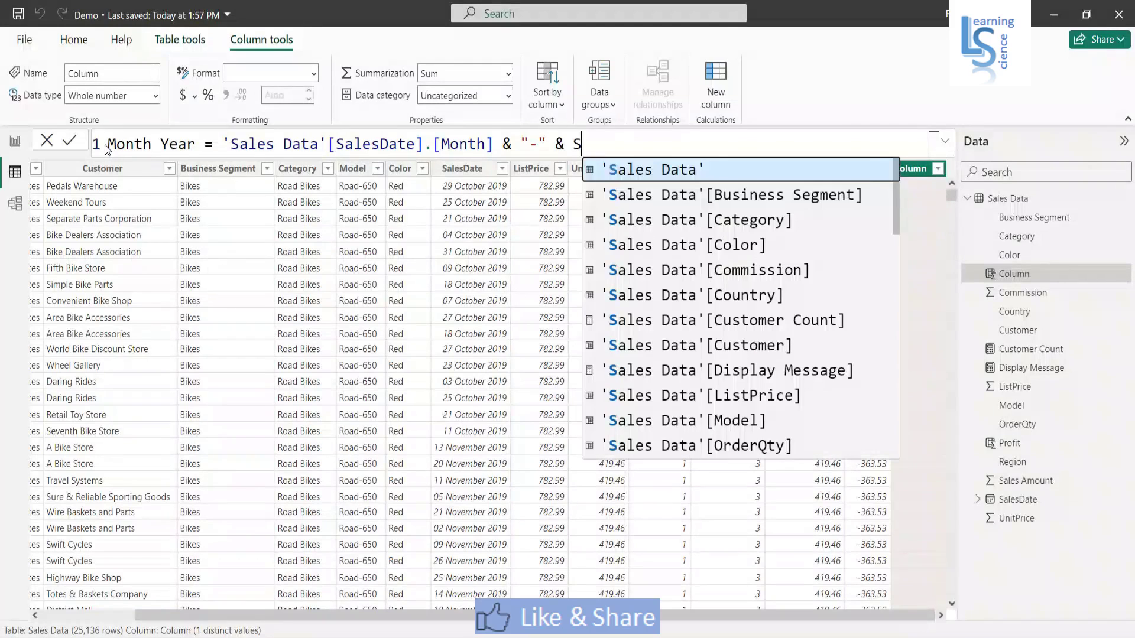
text(le)
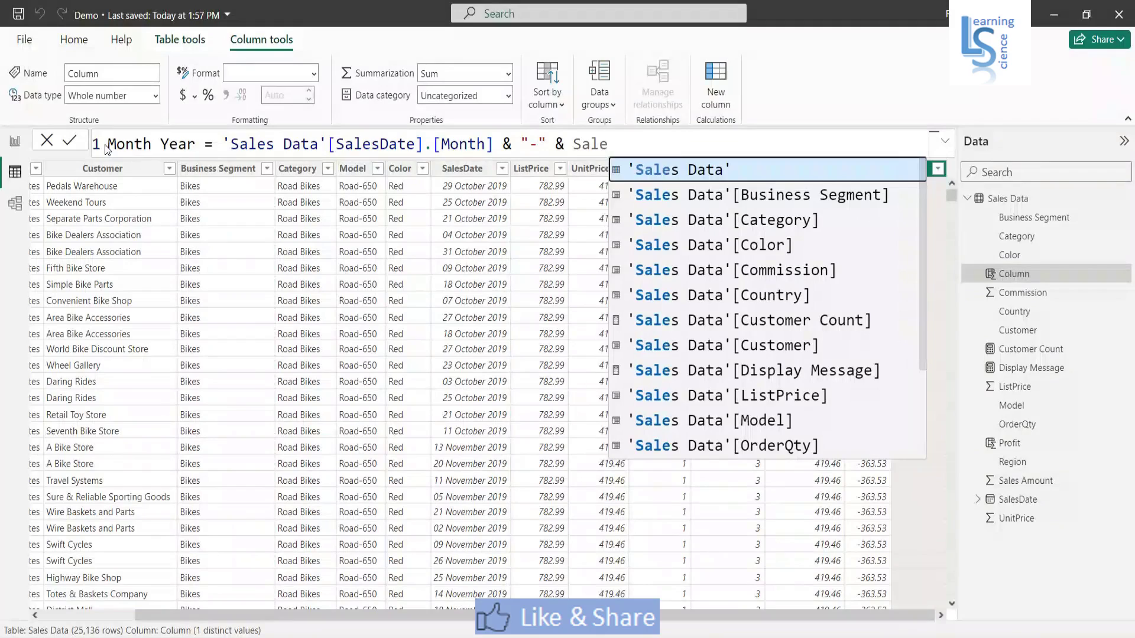
key(Tab)
text([)
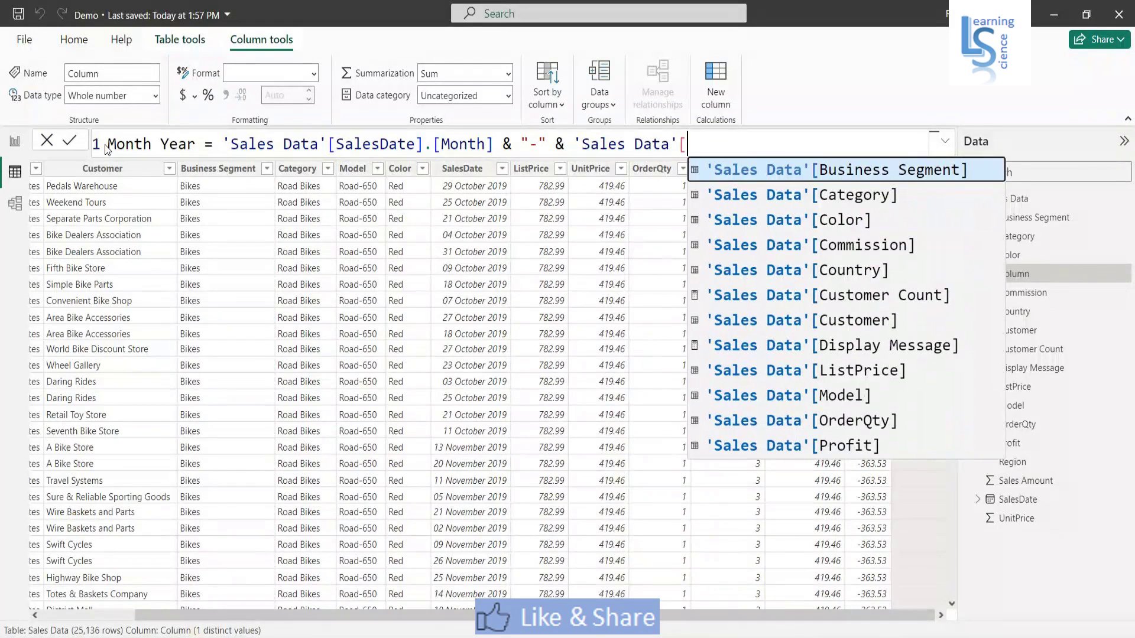
text(sa)
key(Down)
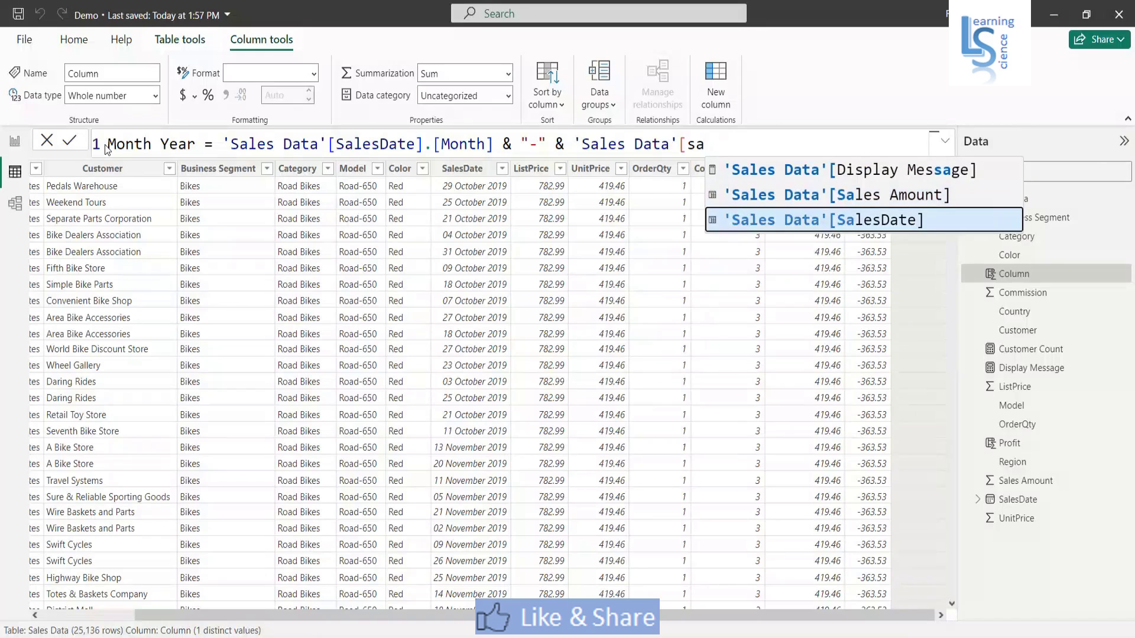
key(Tab)
key(Down)
key(Down)
key(Down)
key(Down)
key(Down)
key(Down)
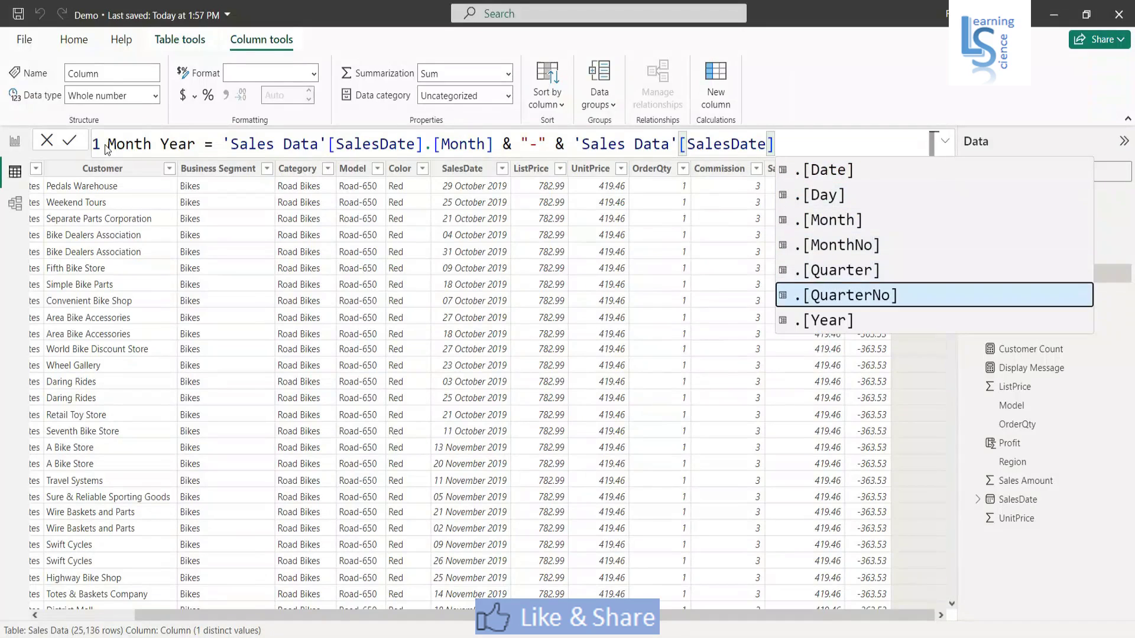
key(Tab)
key(Return)
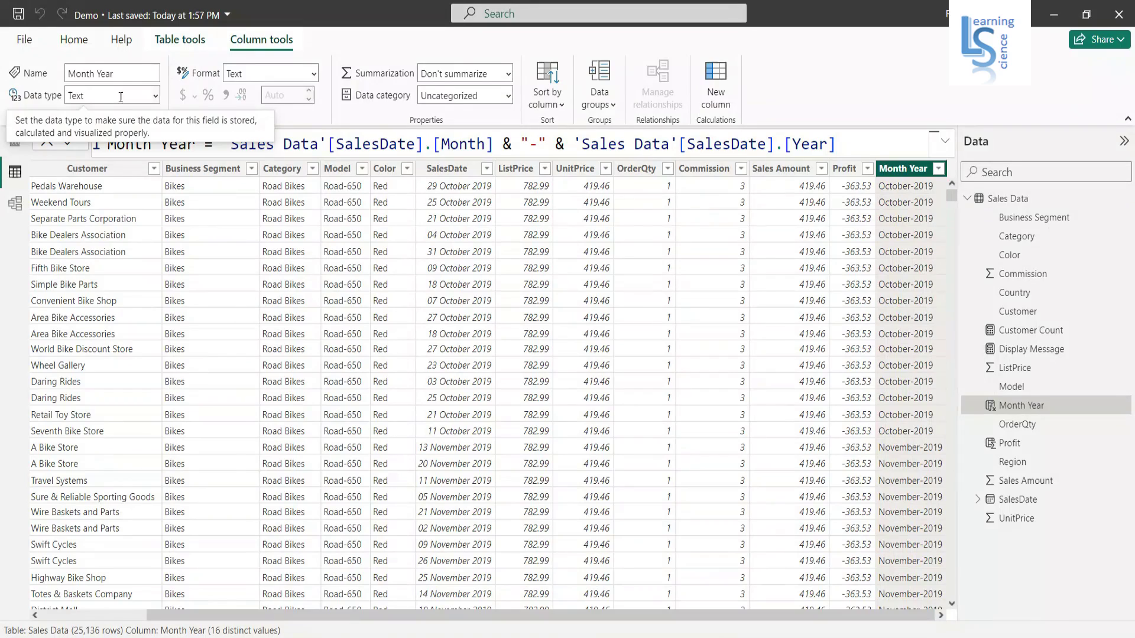
Change Month Year to the Date type and format it as March, 2001 (mmmm, yyyy).
click(155, 96)
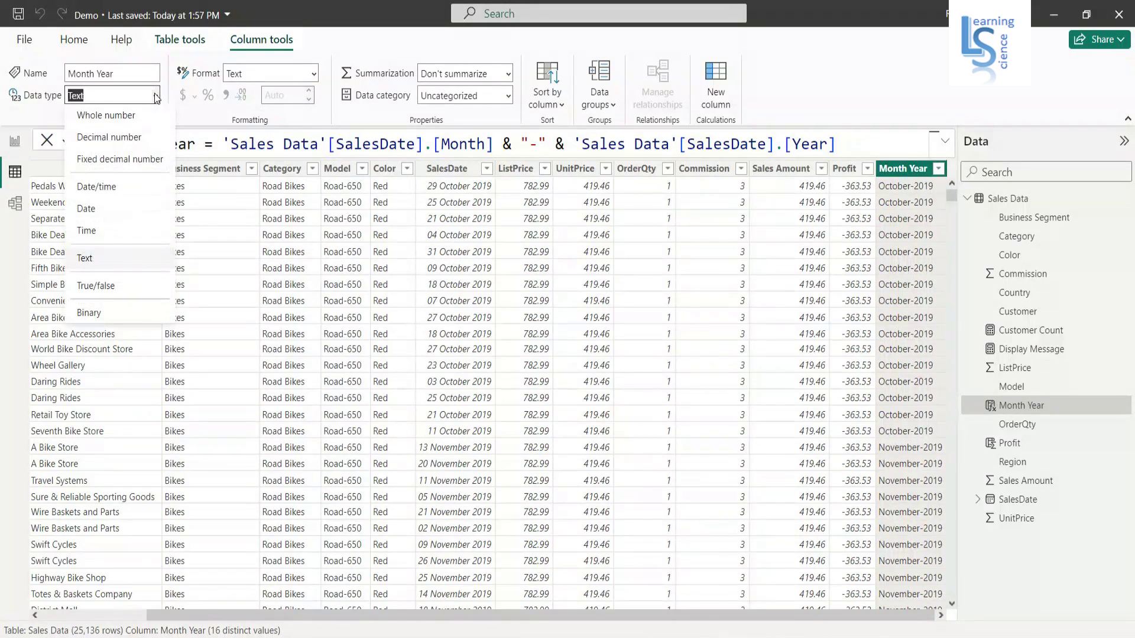
click(94, 208)
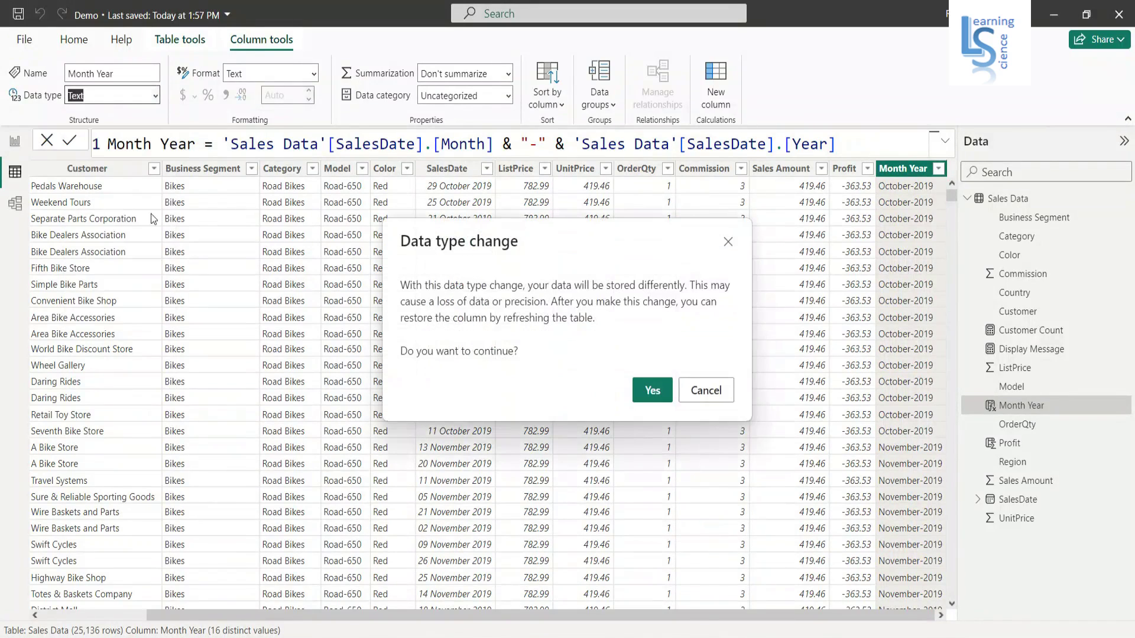
click(653, 390)
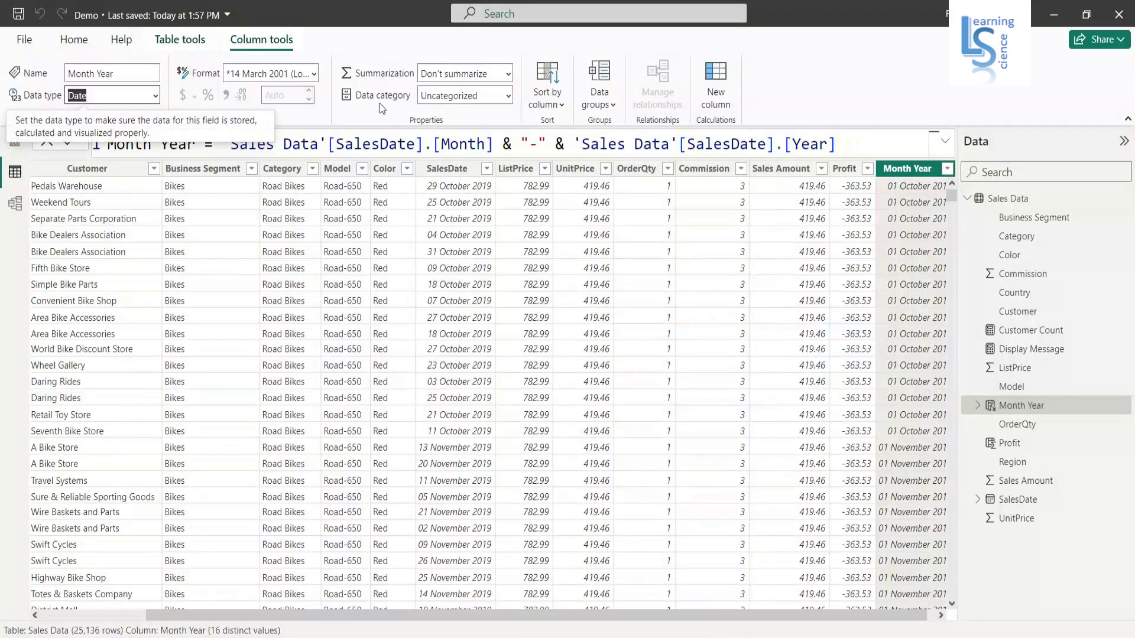
click(314, 73)
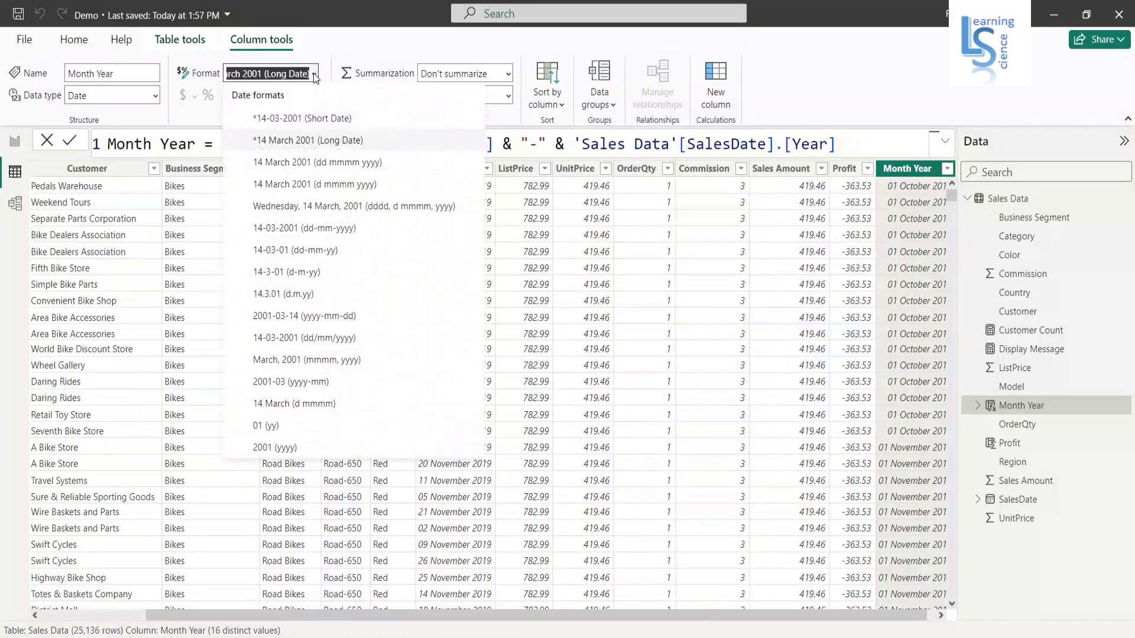
click(327, 361)
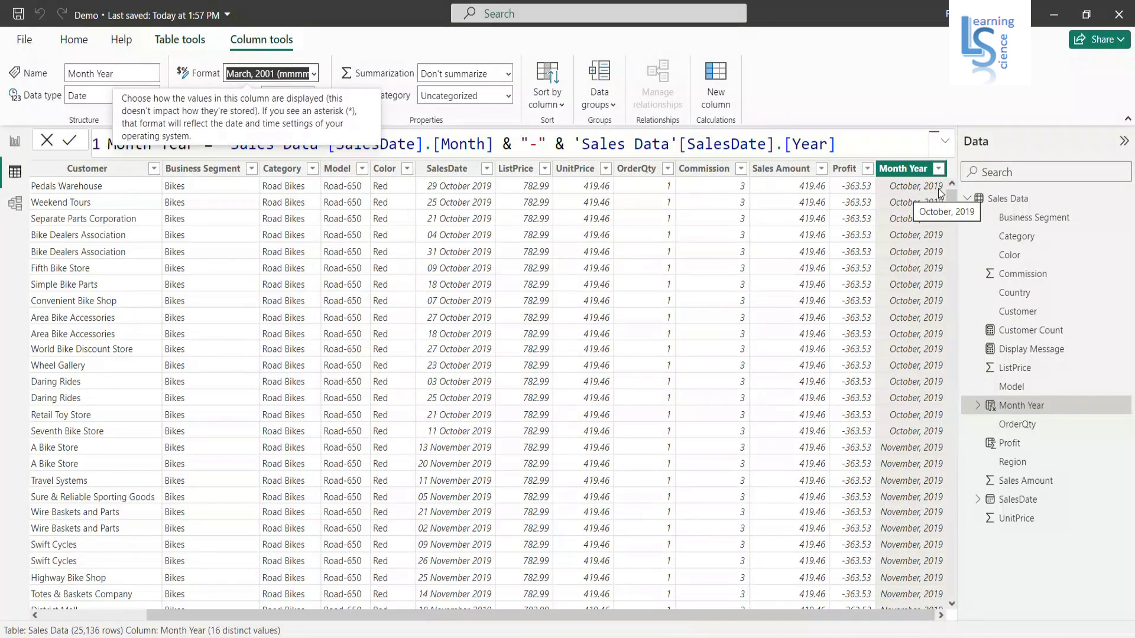
Go back to Report view and create a new measure in the Sales Data table.
click(14, 143)
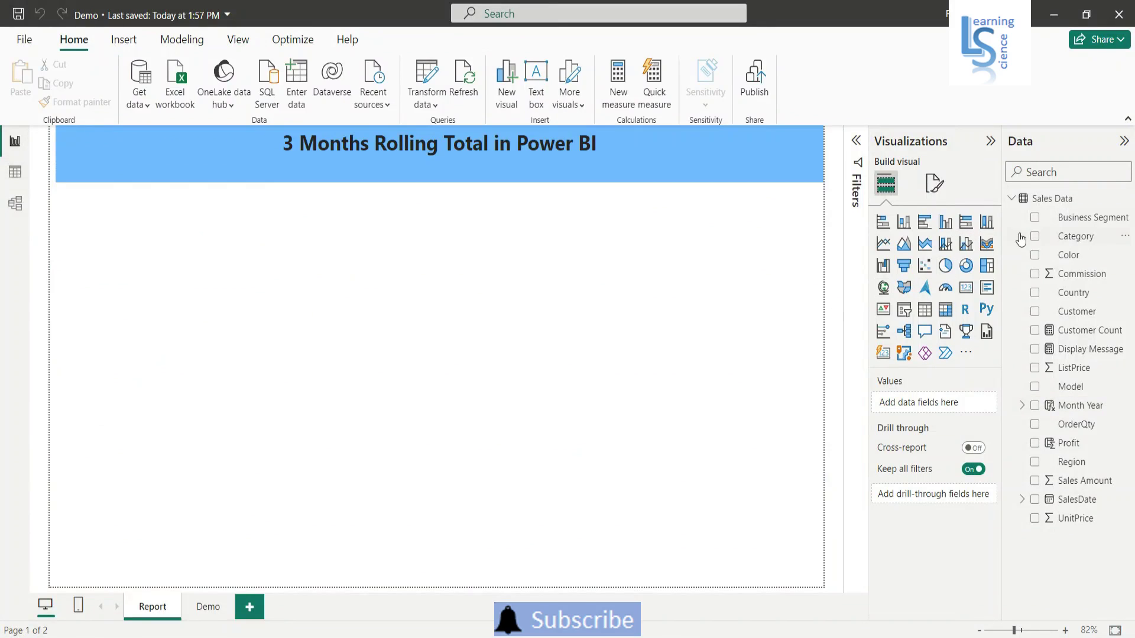
right_click(1077, 244)
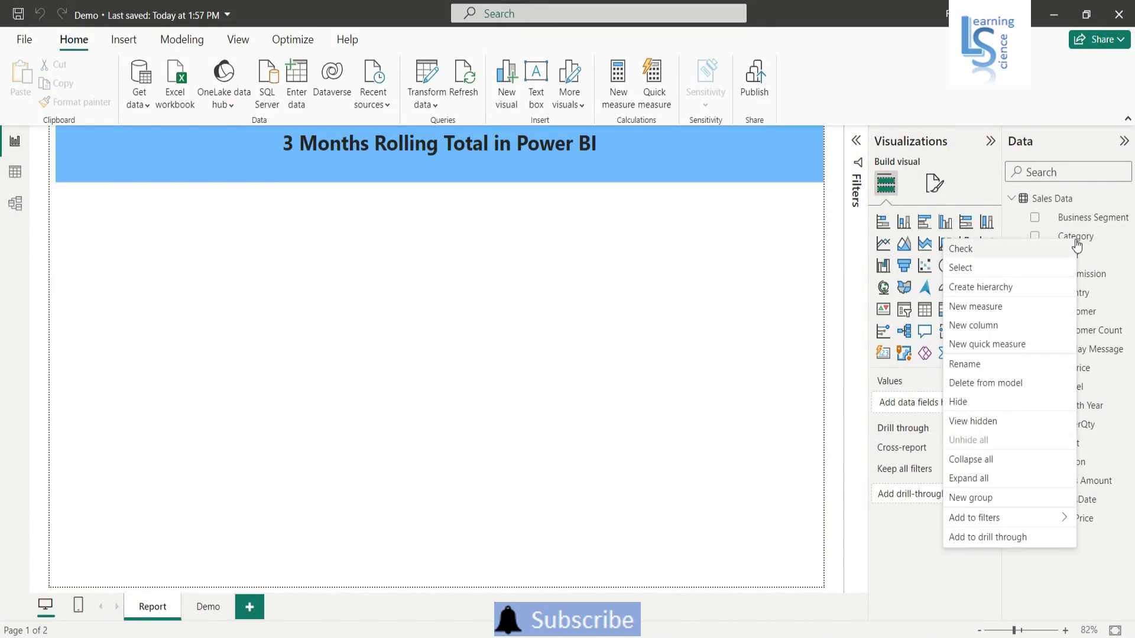
click(992, 312)
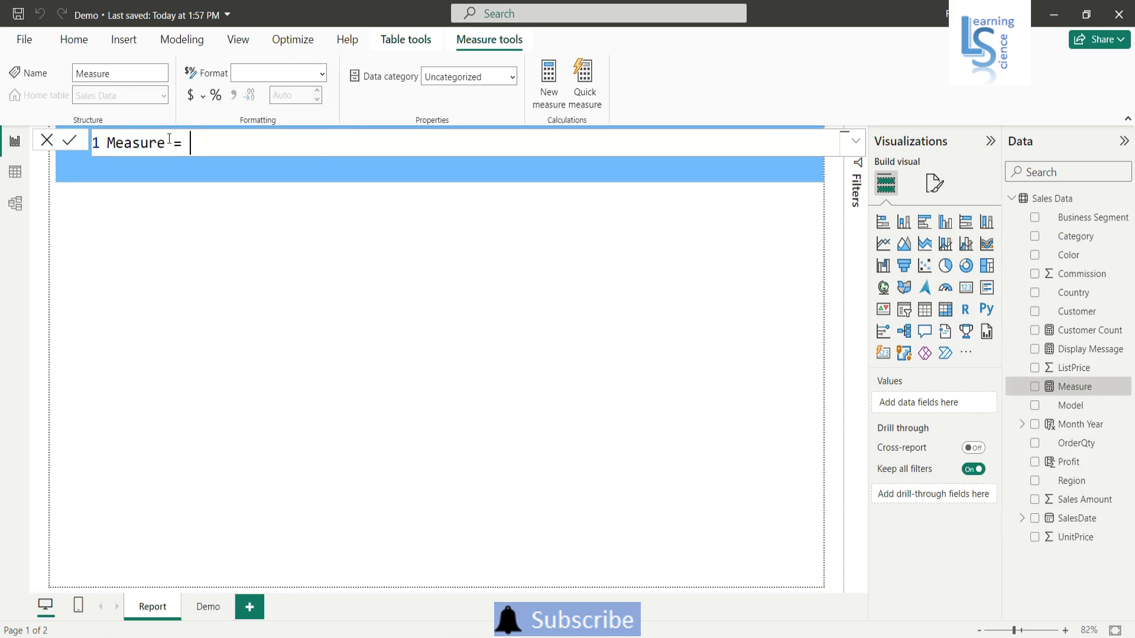
Name the measure '3 Months OrderQty Rolling Total' and begin CALCULATE(SUM('Sales Data'[OrderQty]),.
drag(167, 142, 75, 150)
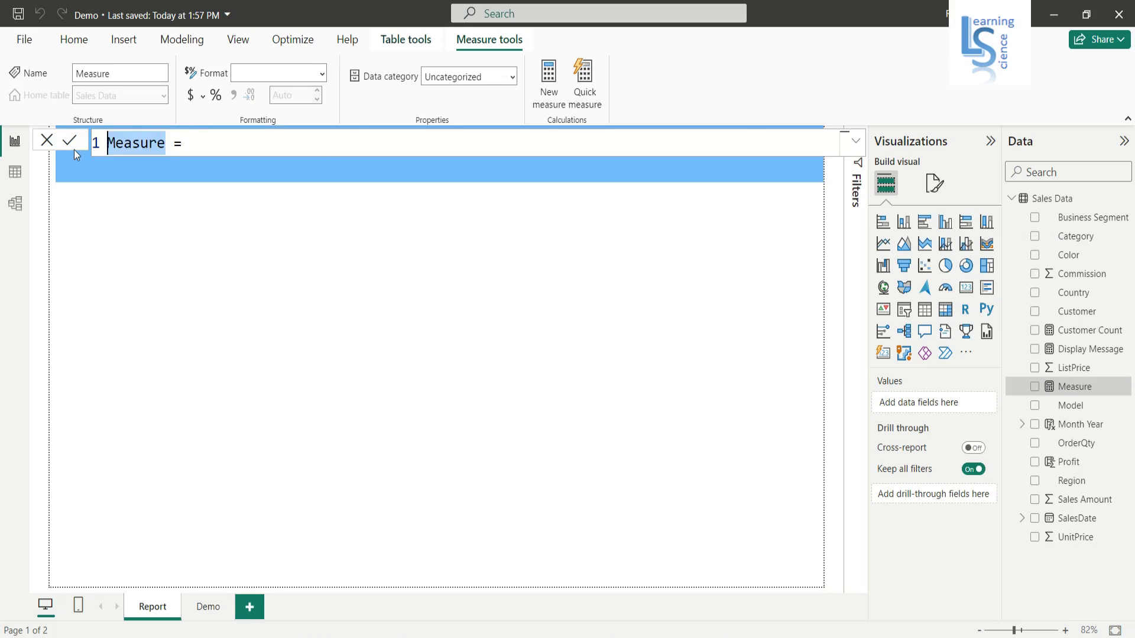
text(3 Months )
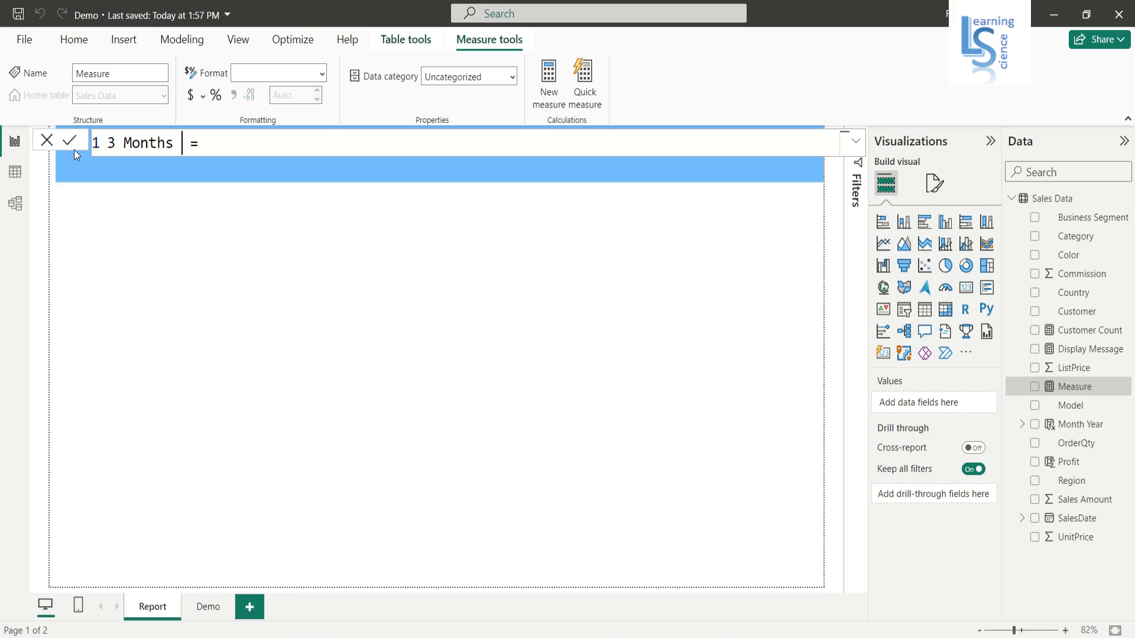
text(Order)
key(BackSpace)
text(Q)
text(ty Ro)
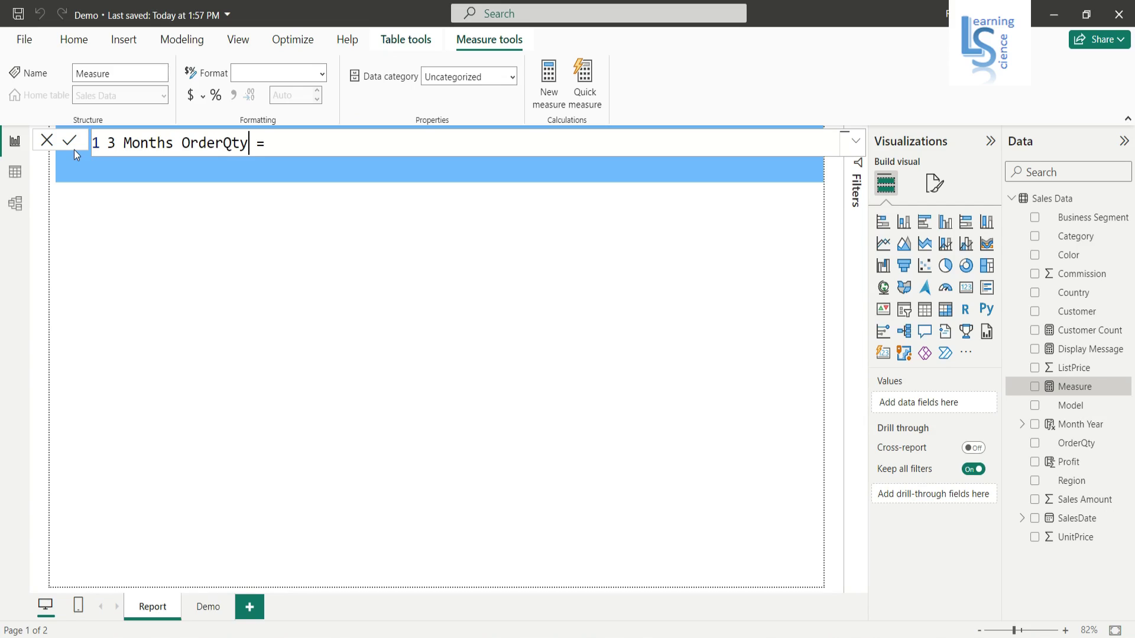
text(lling Total)
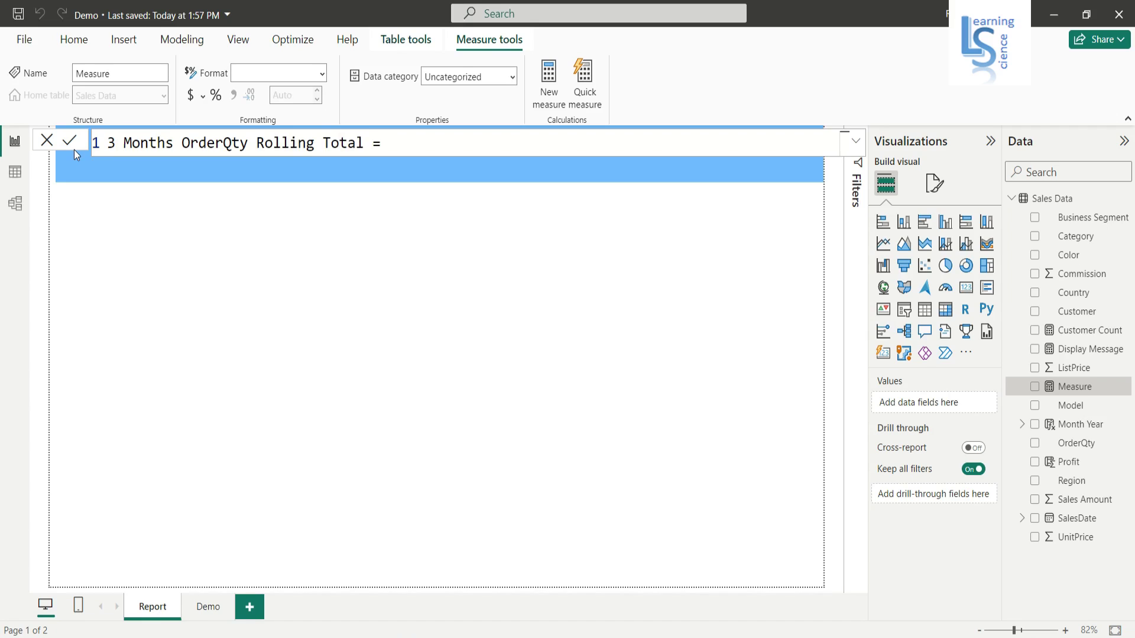
key(End)
text(Ca)
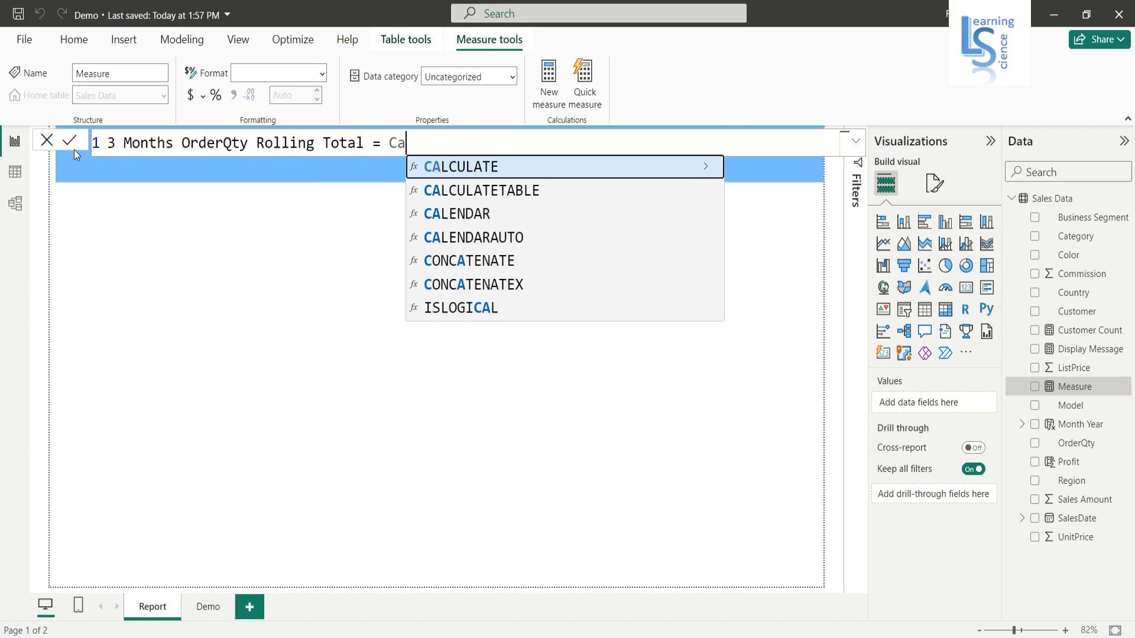
key(Tab)
text(S)
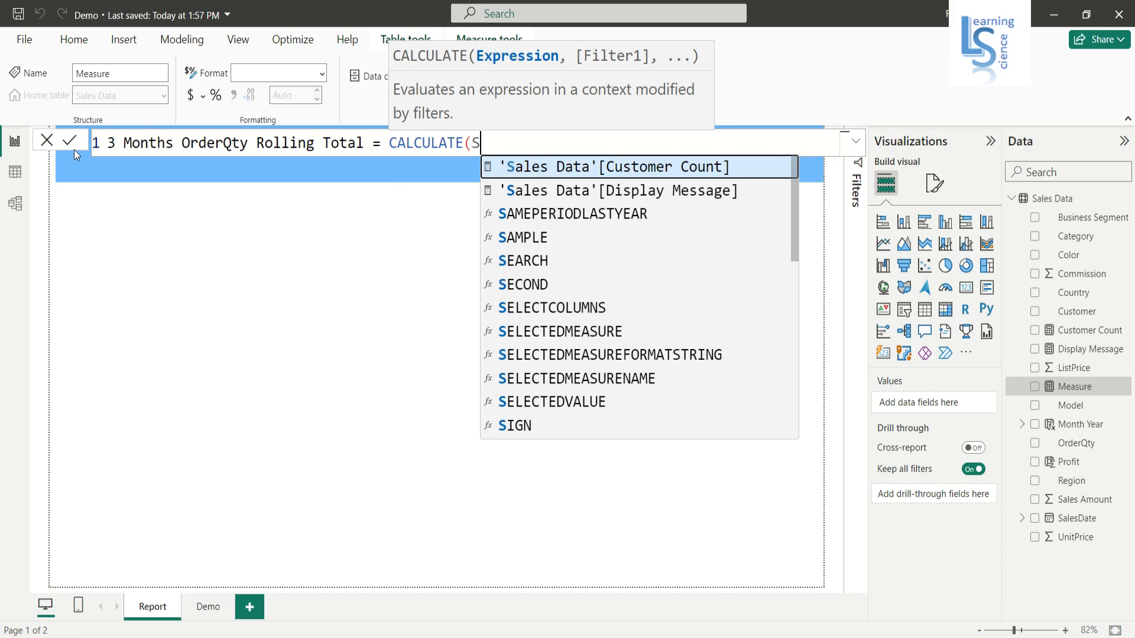
text(UM(Sale)
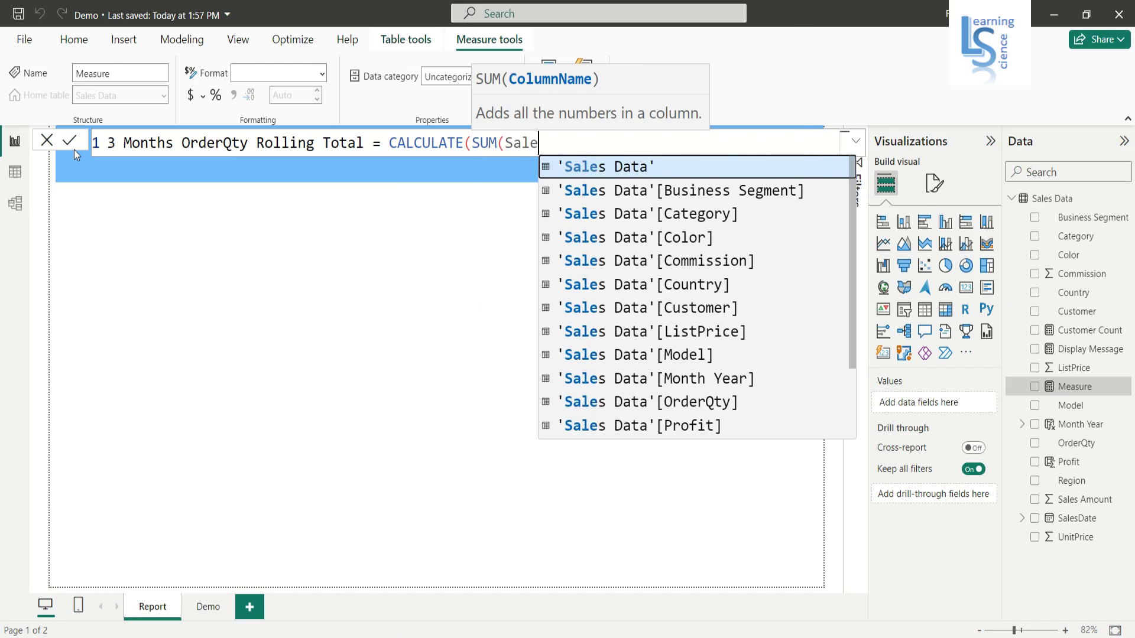
key(Tab)
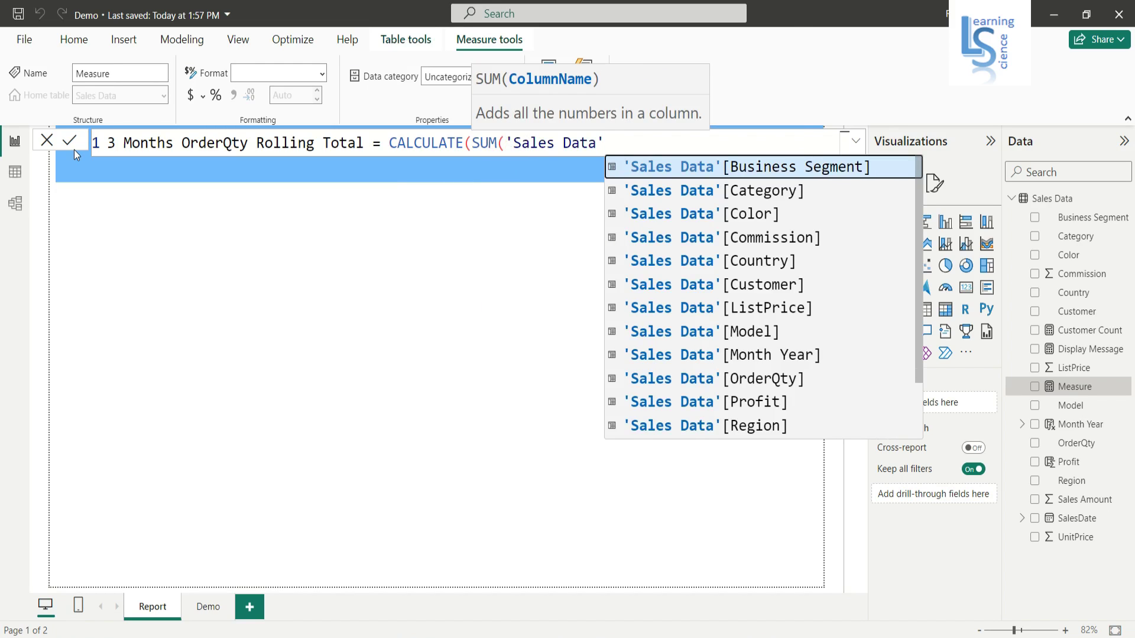
text([ord)
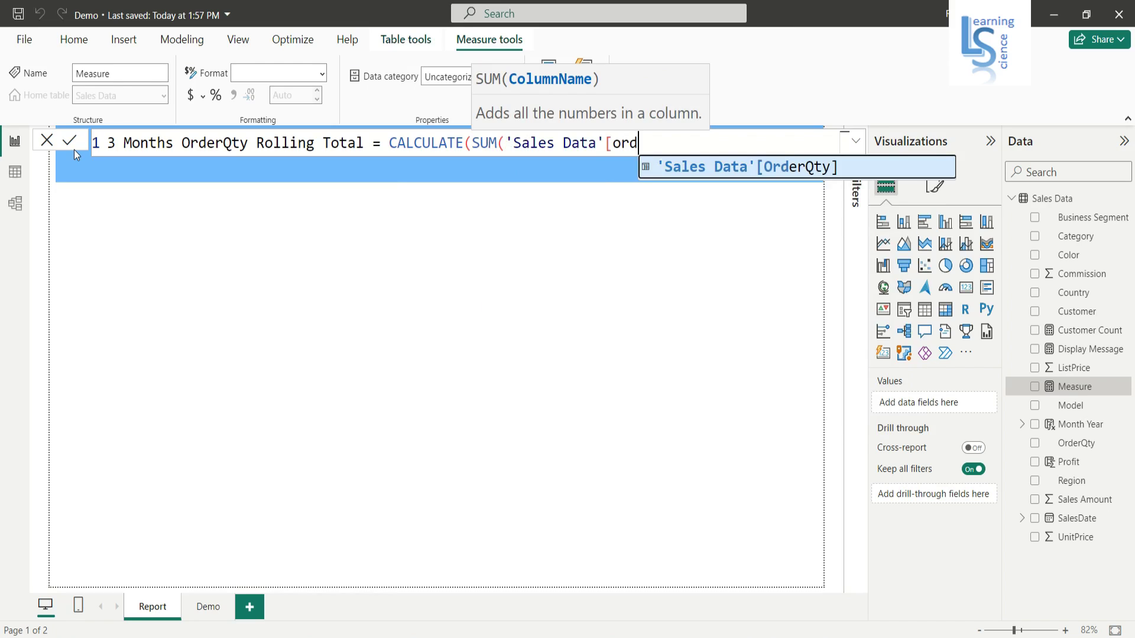
key(Tab)
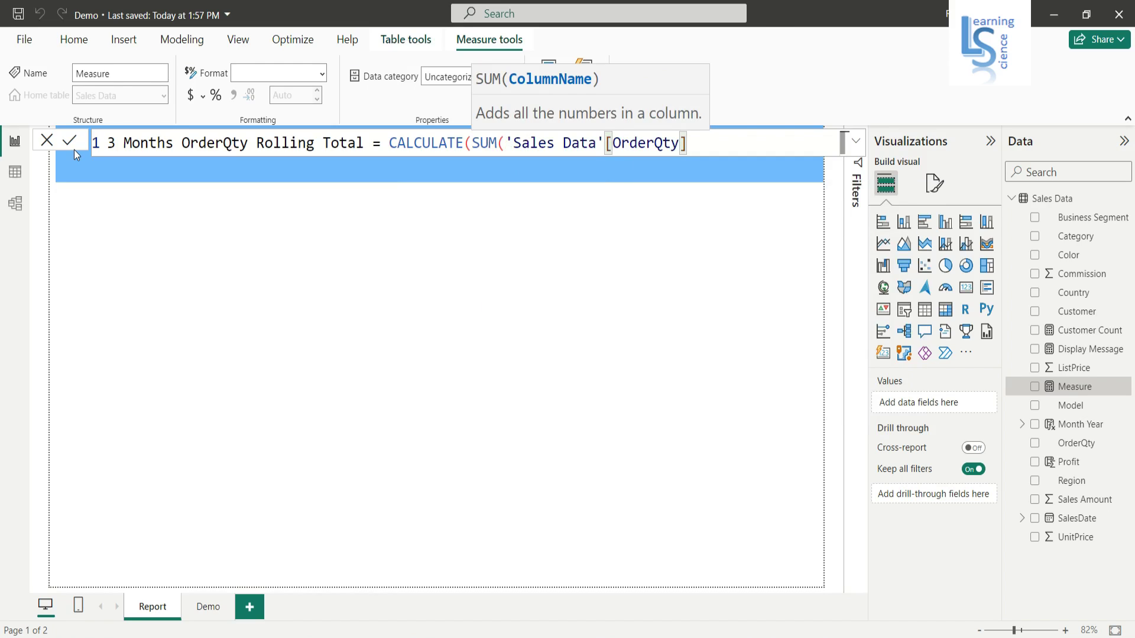
text(),)
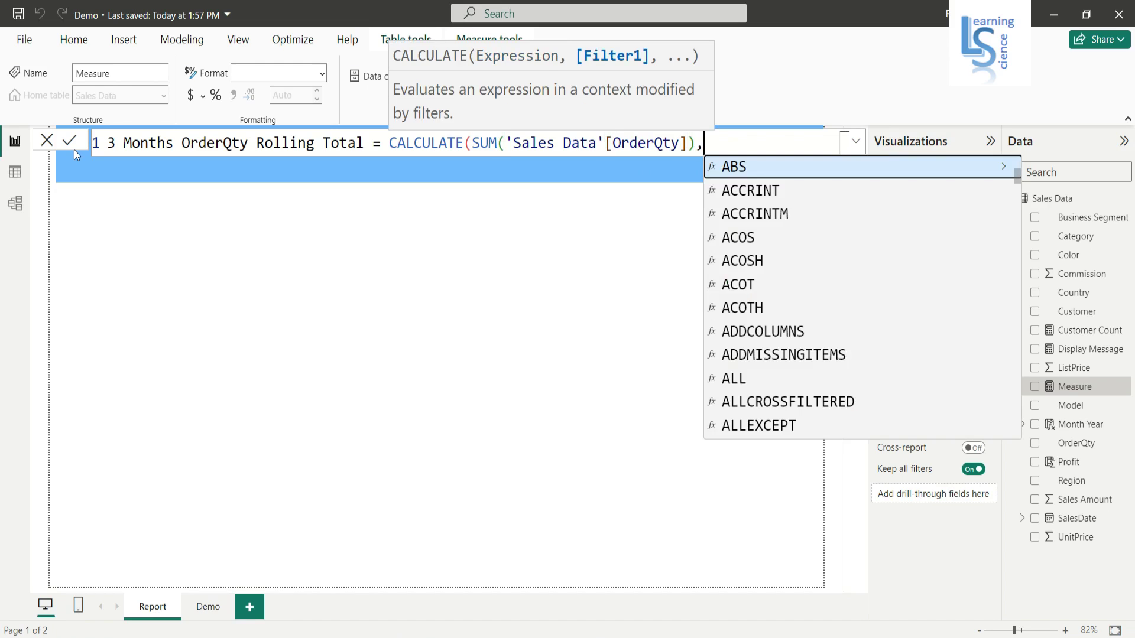
On a second line, add DATESINPERIOD('Sales Data'[Month Year] as the filter.
key(shift+Return)
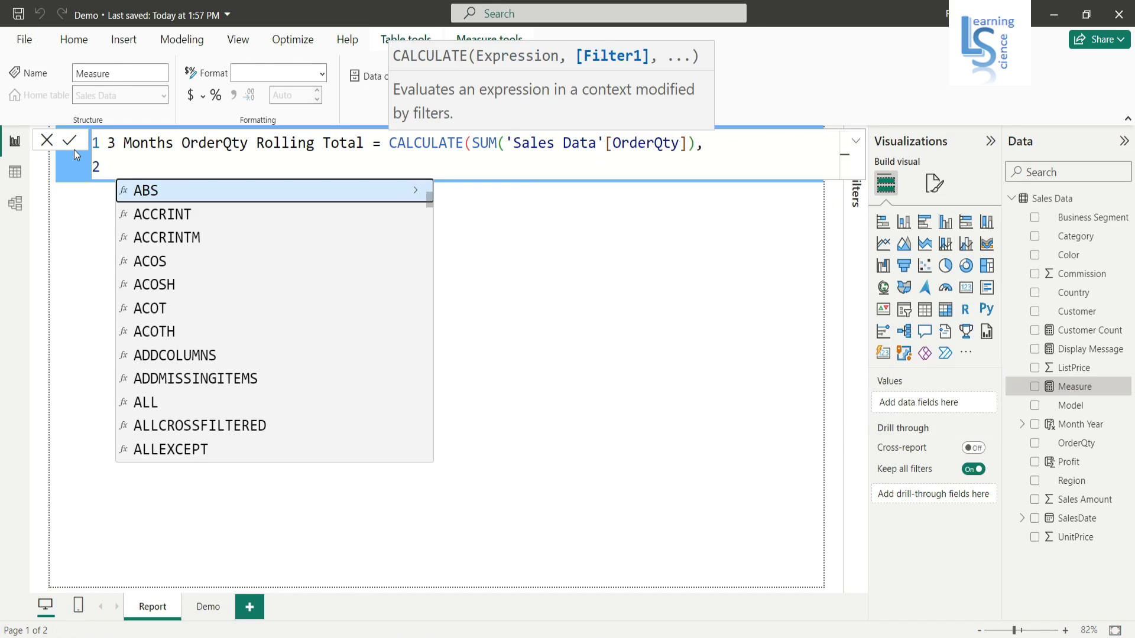
text(Da)
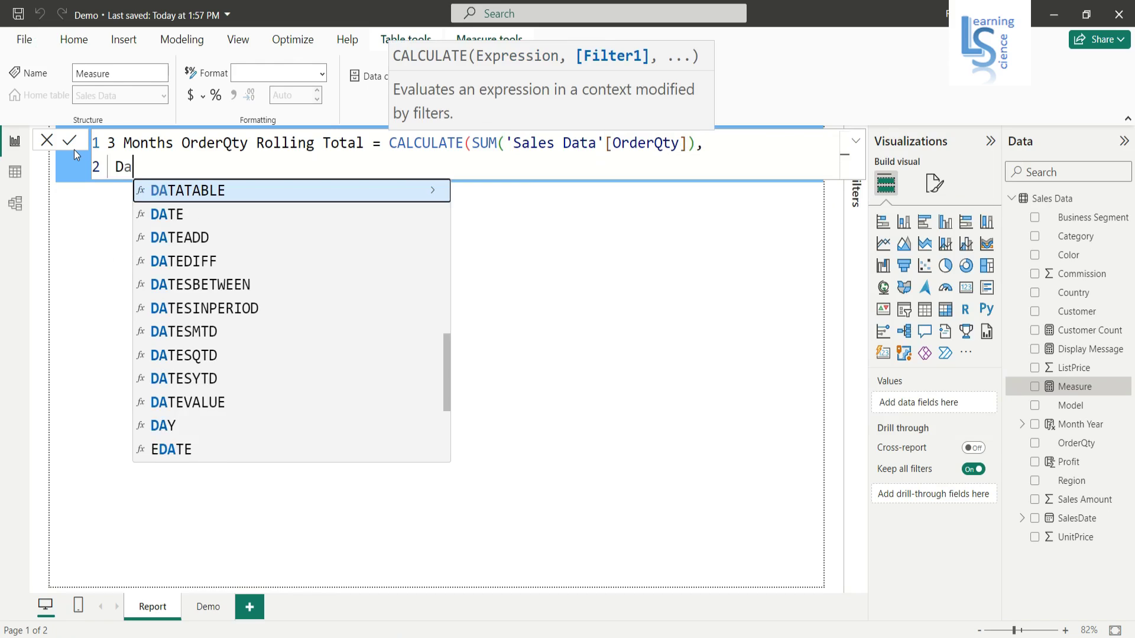
text(tes)
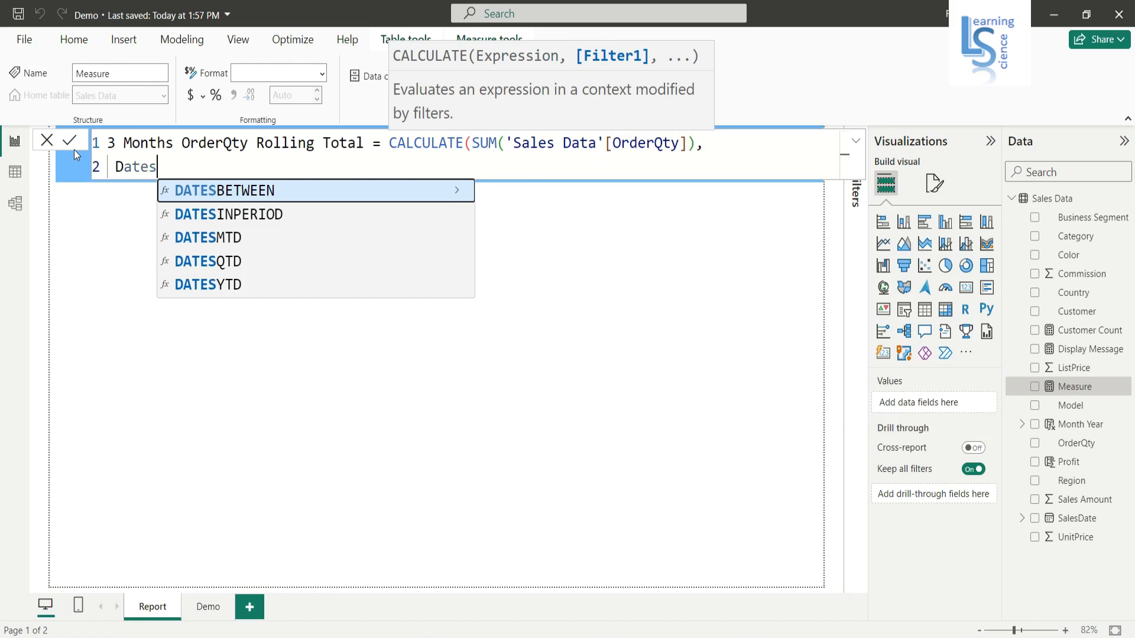
key(Down)
key(Tab)
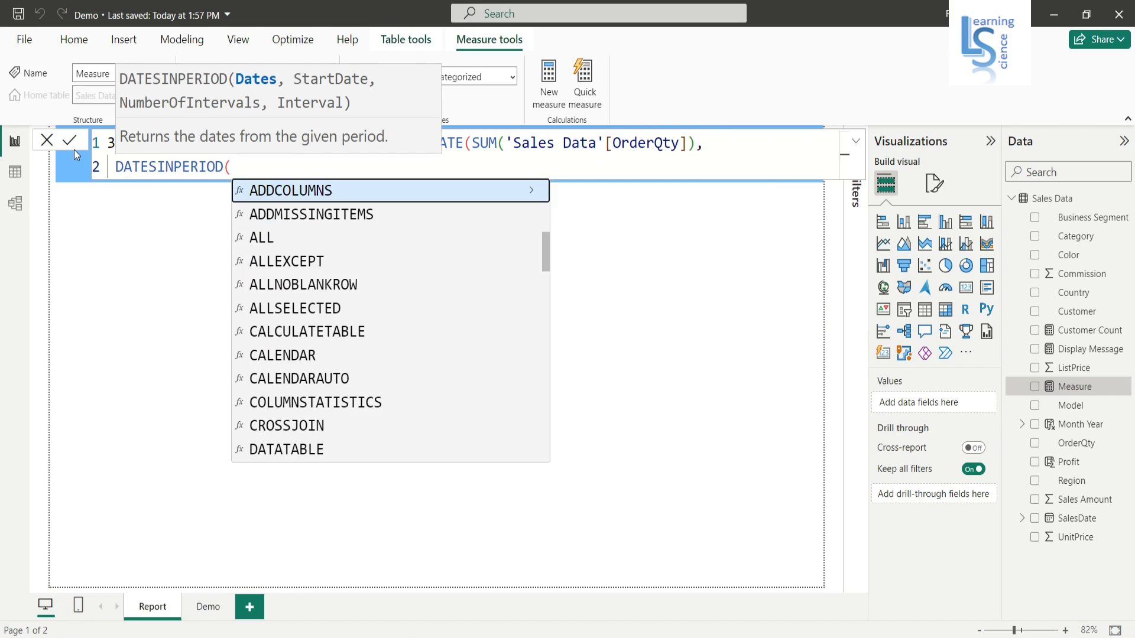
text(Sale)
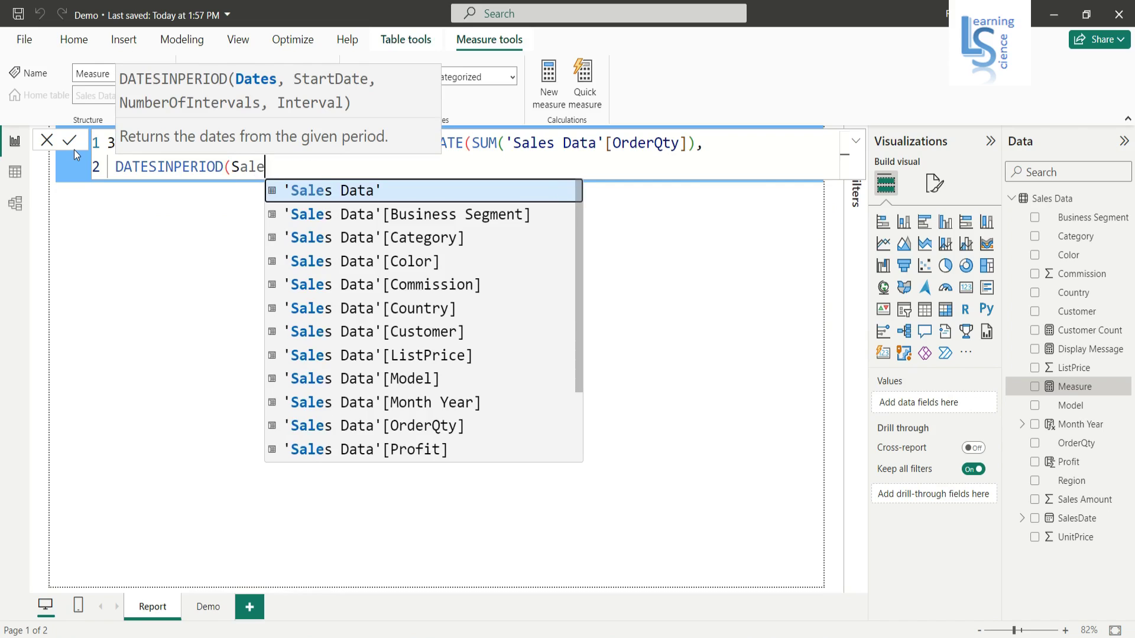
key(Tab)
text([)
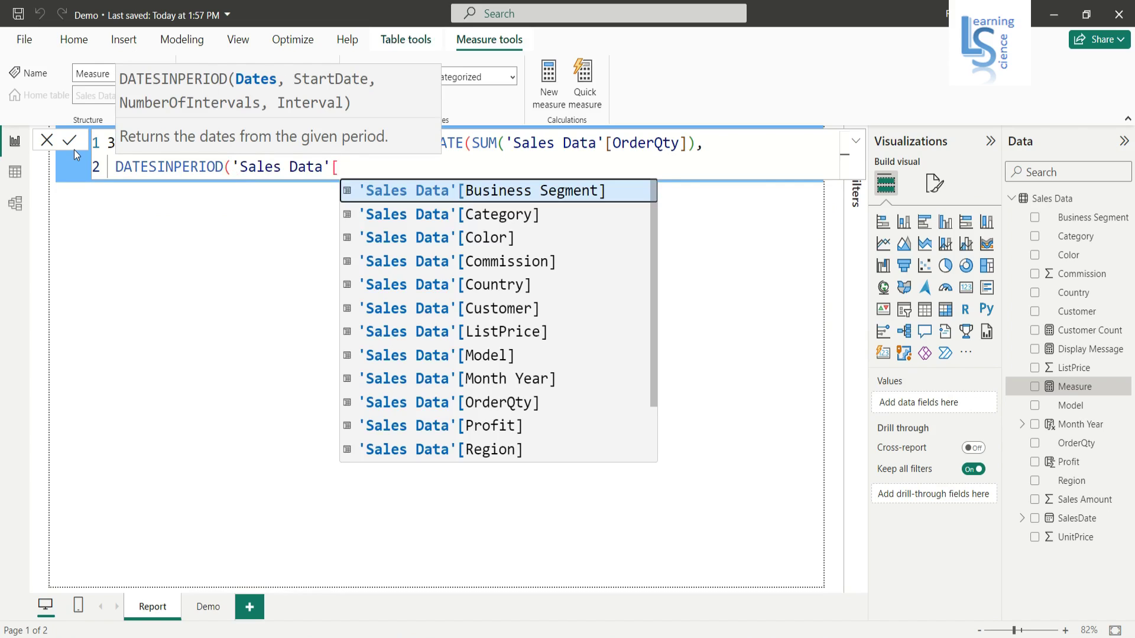
text(M)
key(Down)
key(Tab)
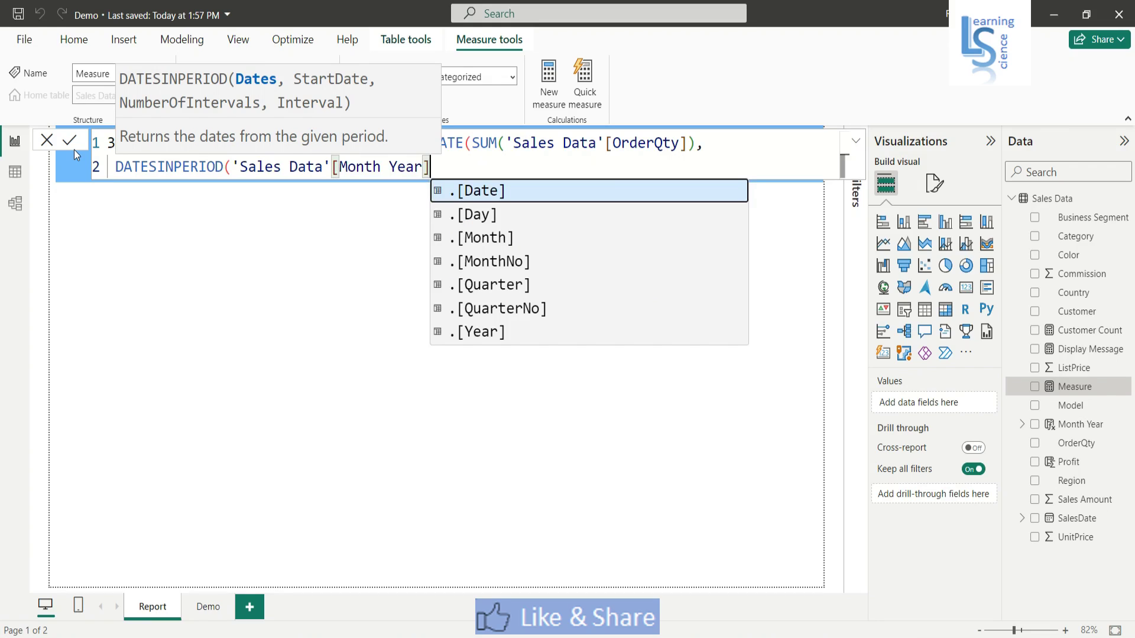
Finish with LASTDATE('Sales Data'[Month Year]), -3, MONTH)) and commit the measure.
text(,)
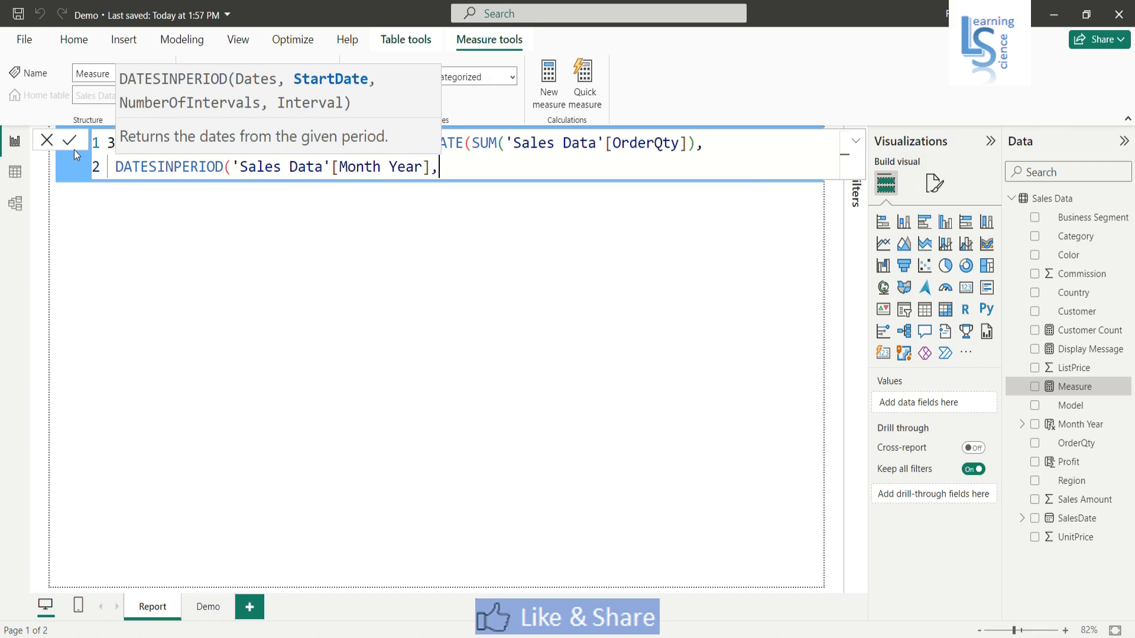
text(Las)
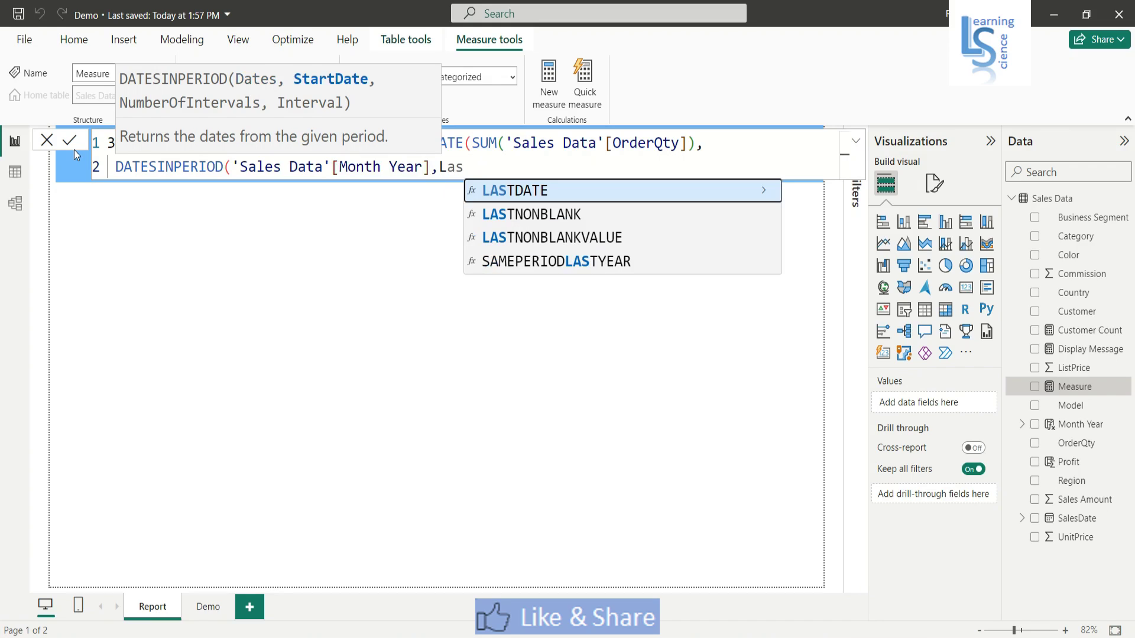
key(Tab)
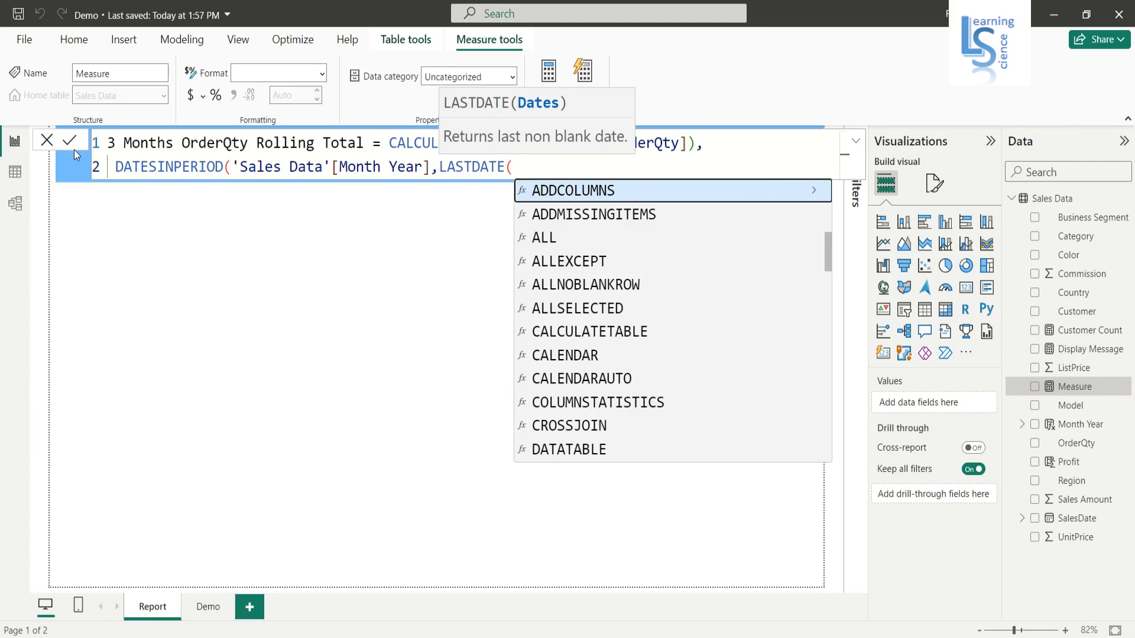
text(Sale)
key(Tab)
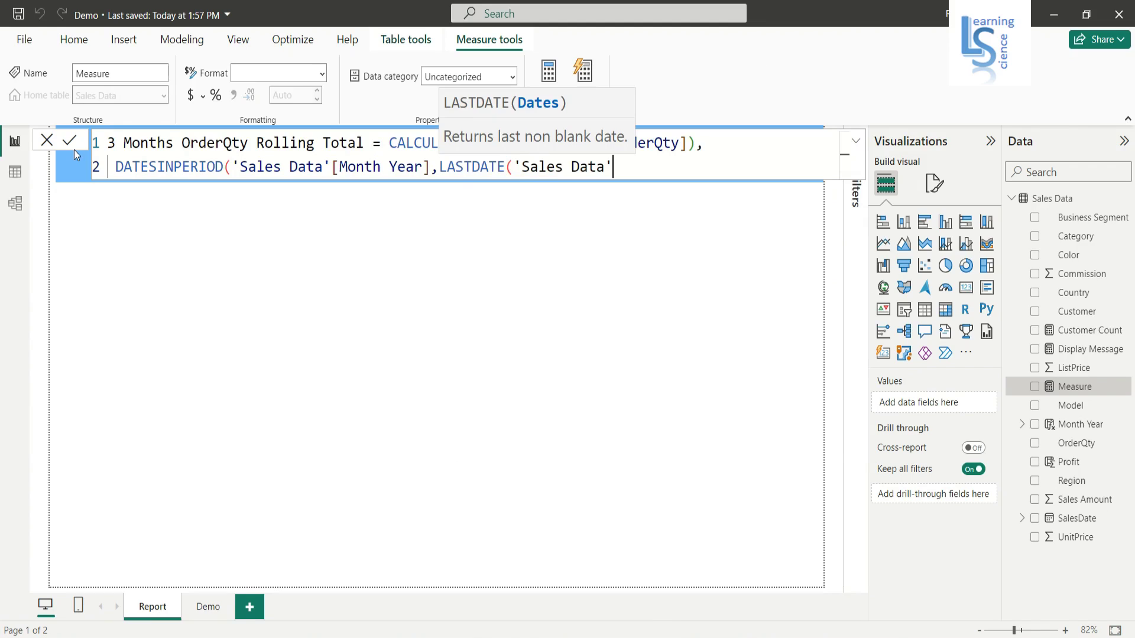
text([m)
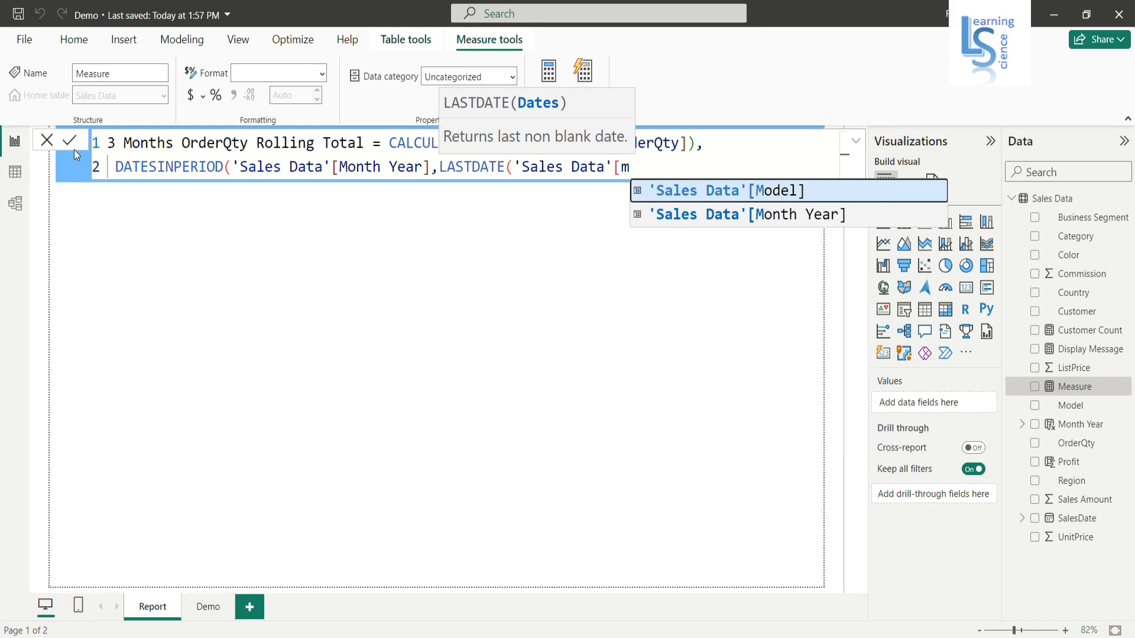
key(Down)
key(Tab)
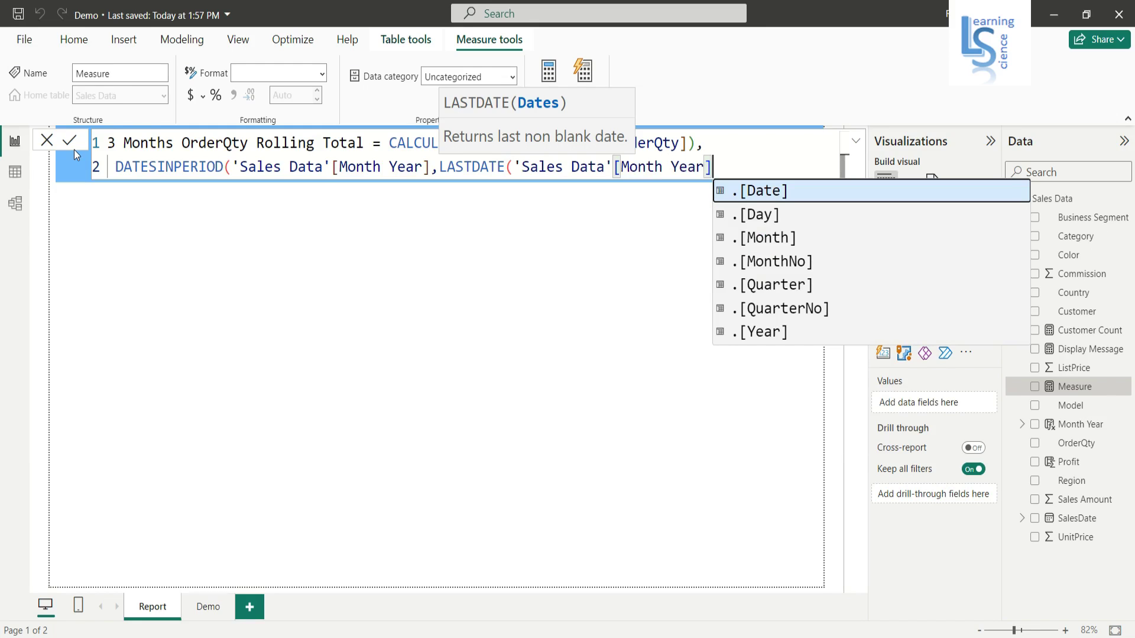
text())
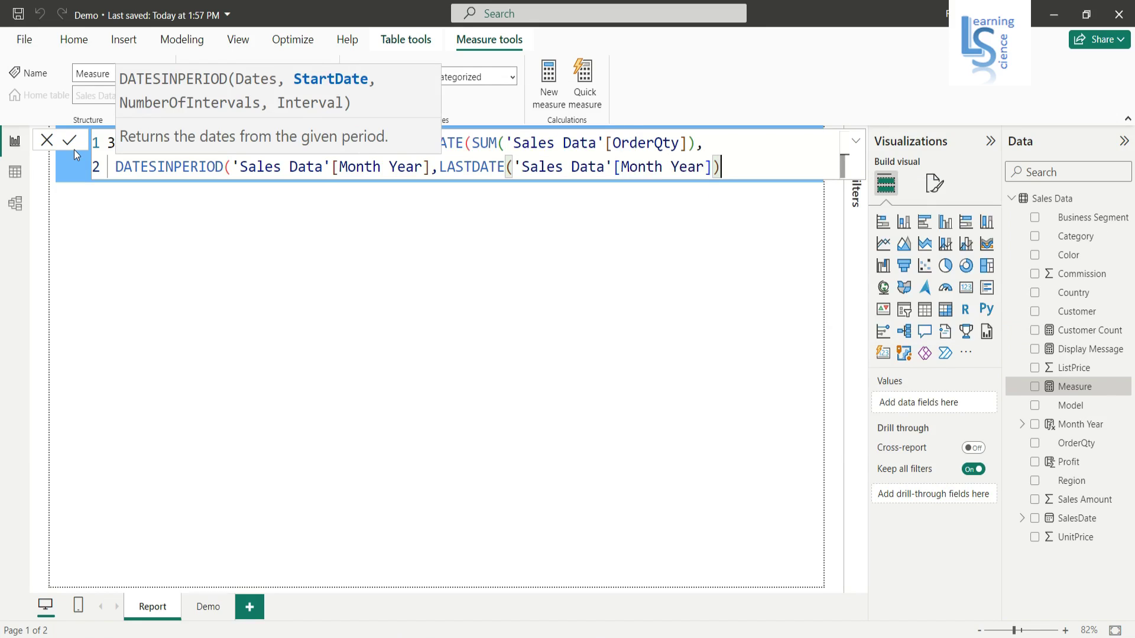
text(,)
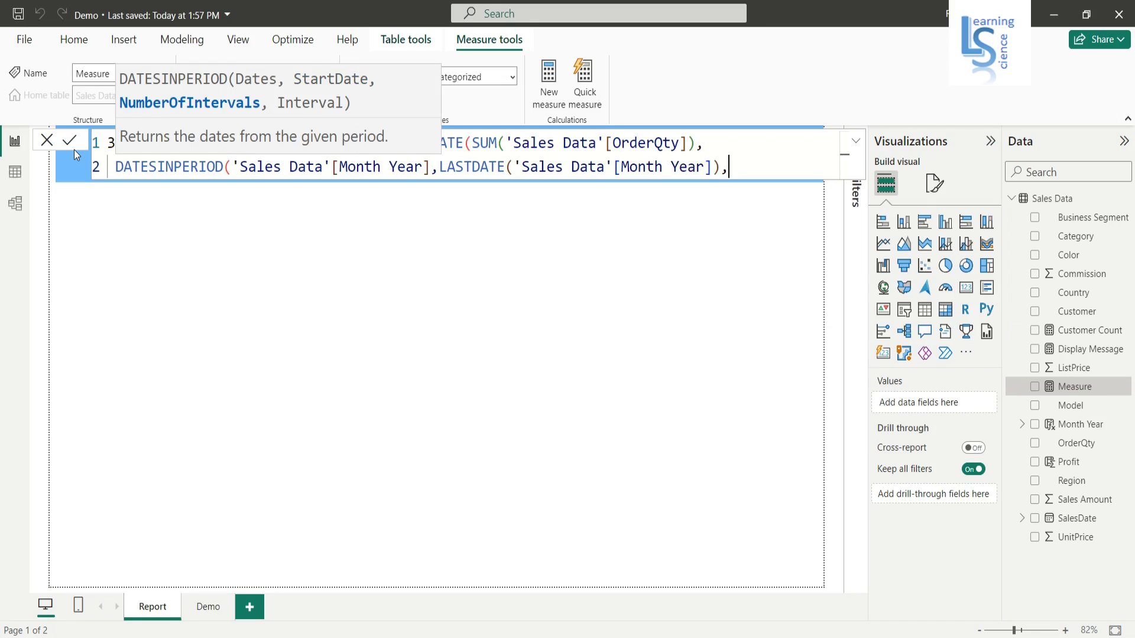
text(-3,)
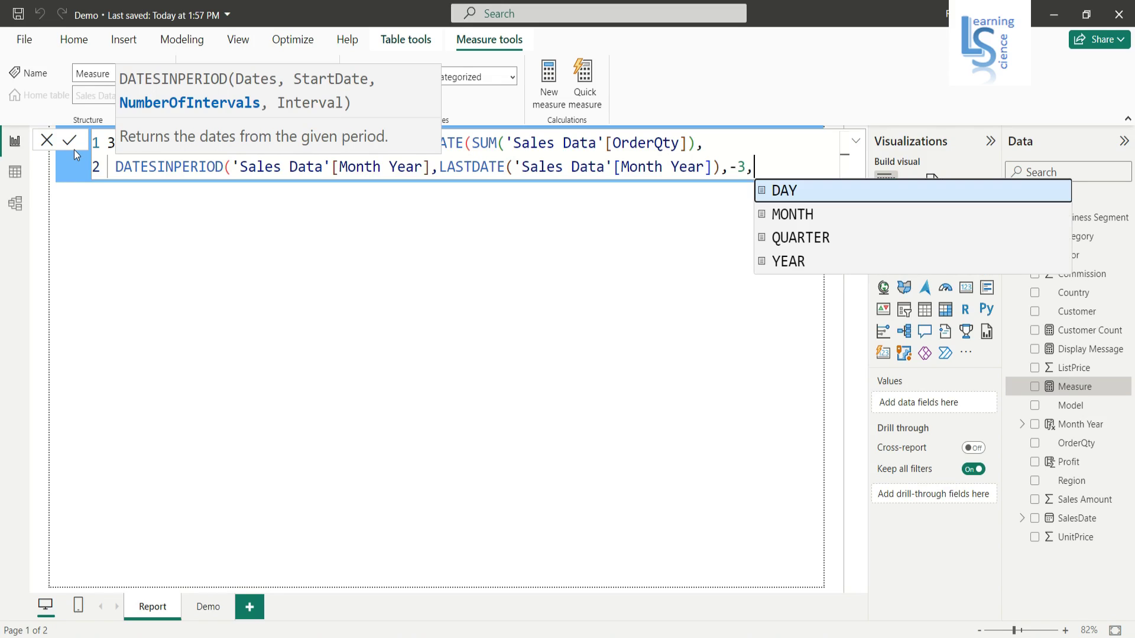
key(Down)
key(Tab)
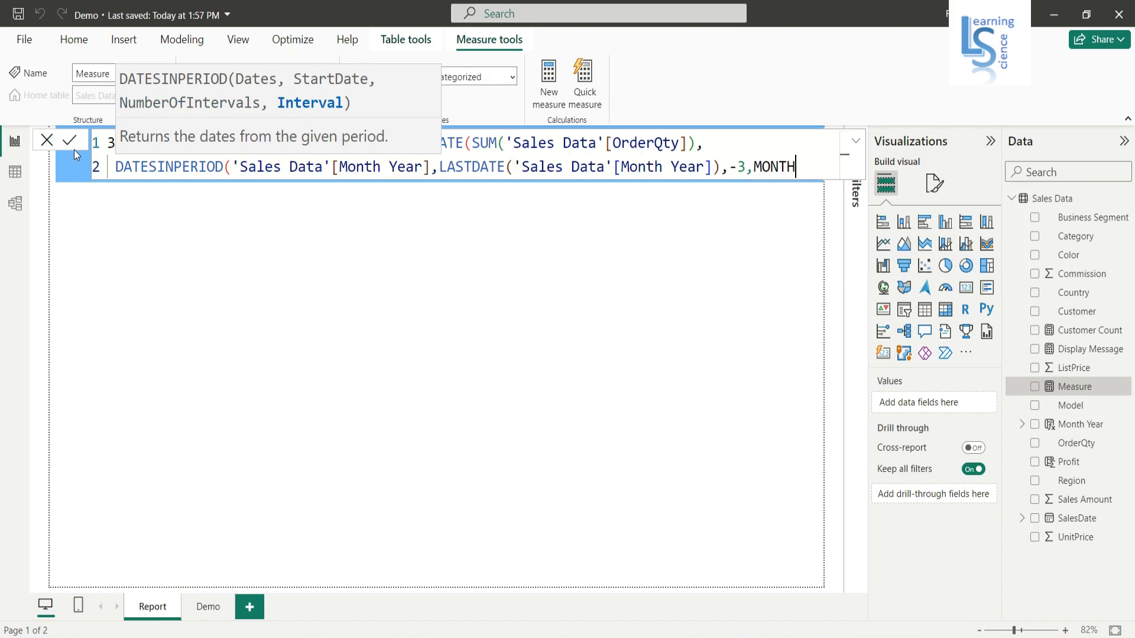
text())
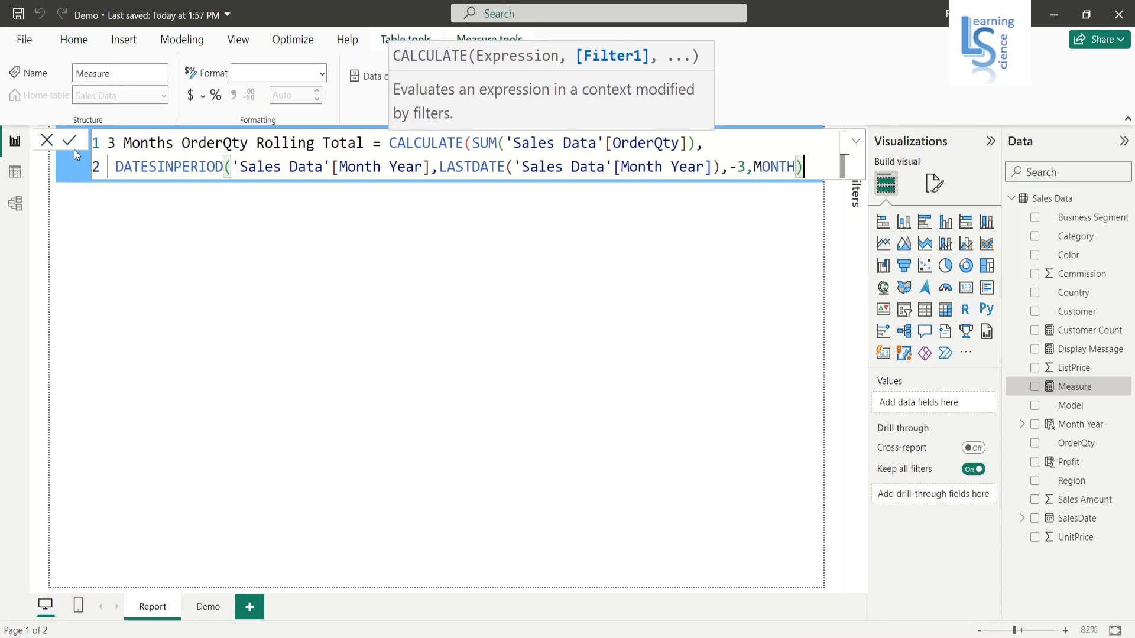
click(73, 150)
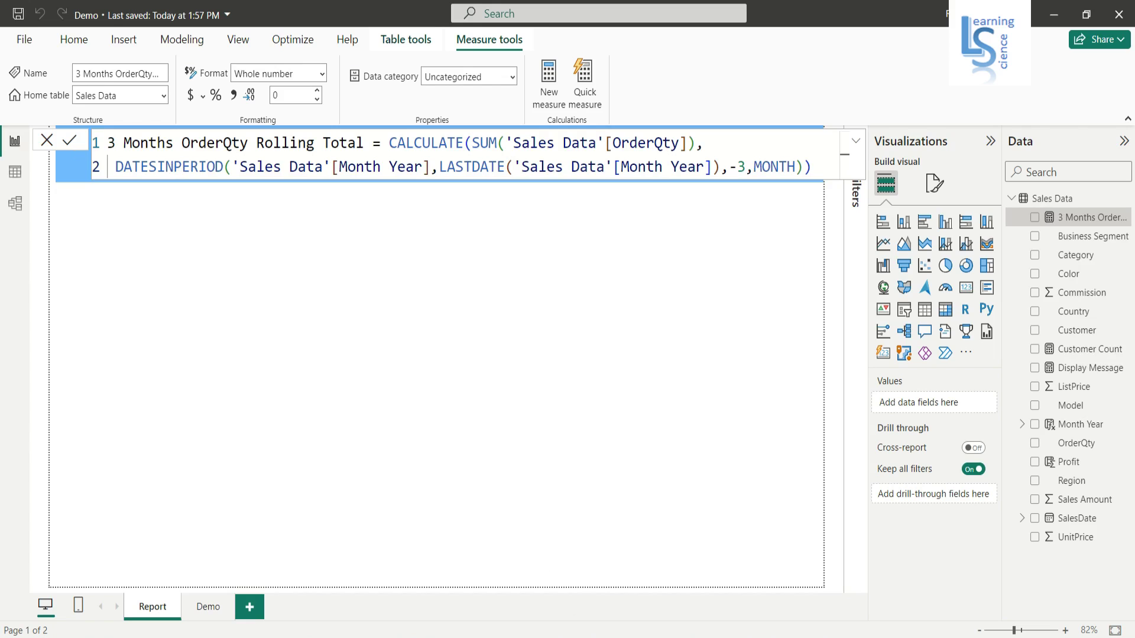
click(523, 584)
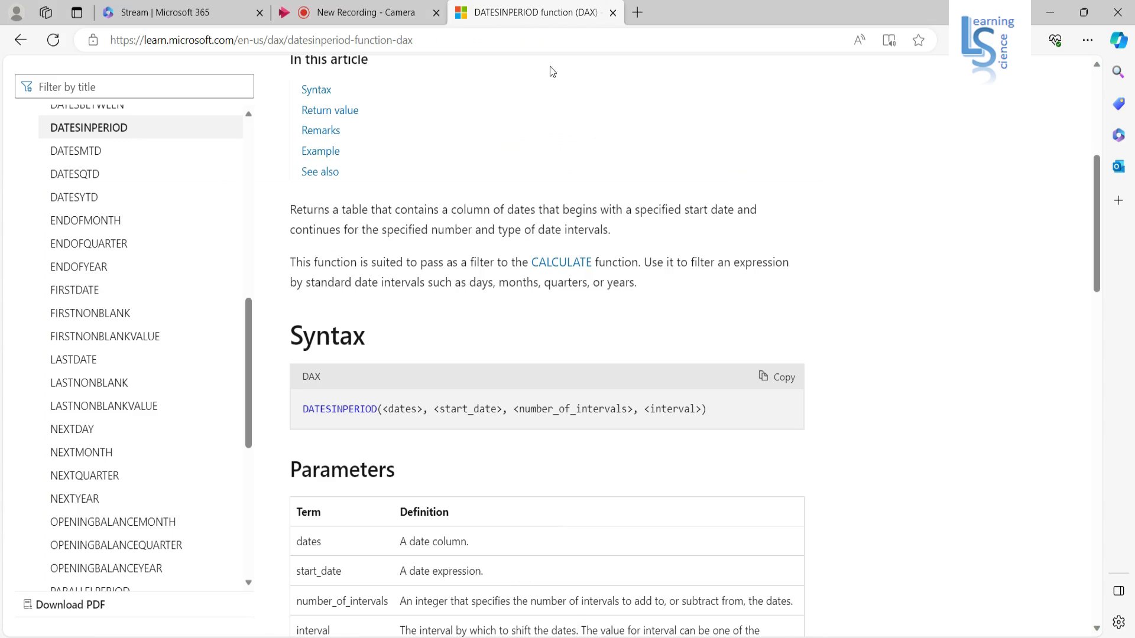
scroll(406, 183, up, 5)
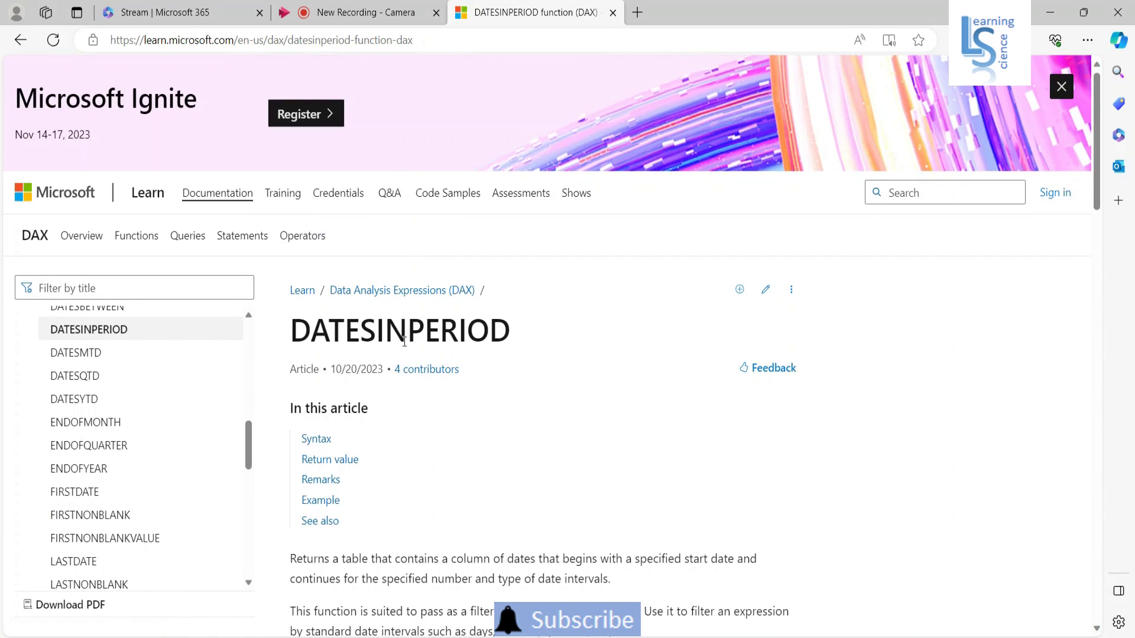
scroll(448, 325, down, 10)
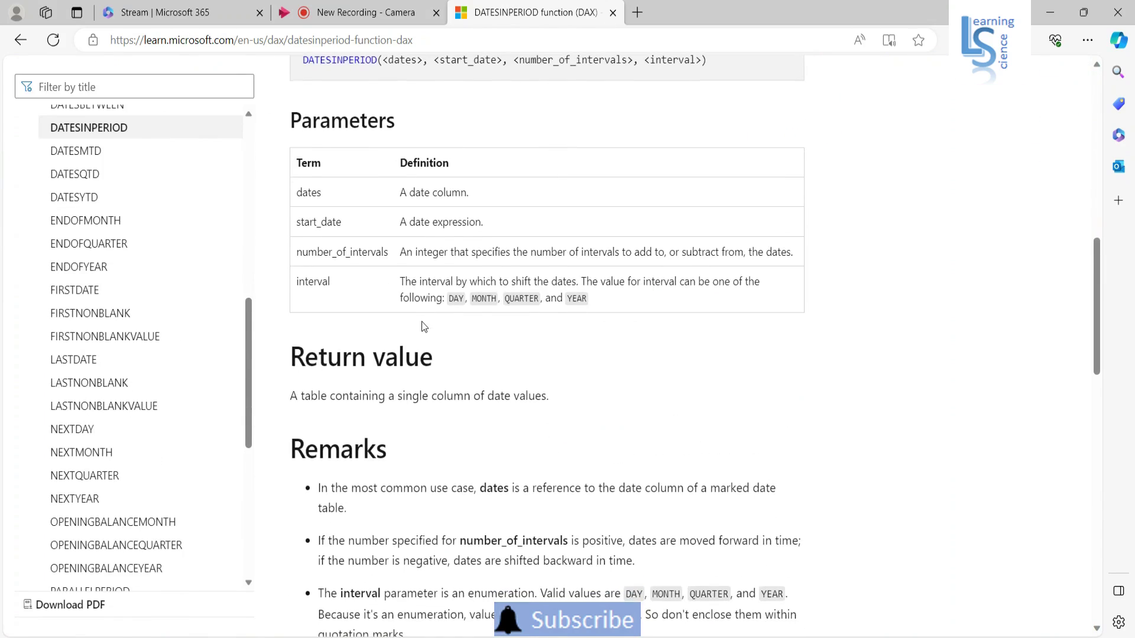
scroll(422, 321, up, 6)
scroll(423, 321, up, 3)
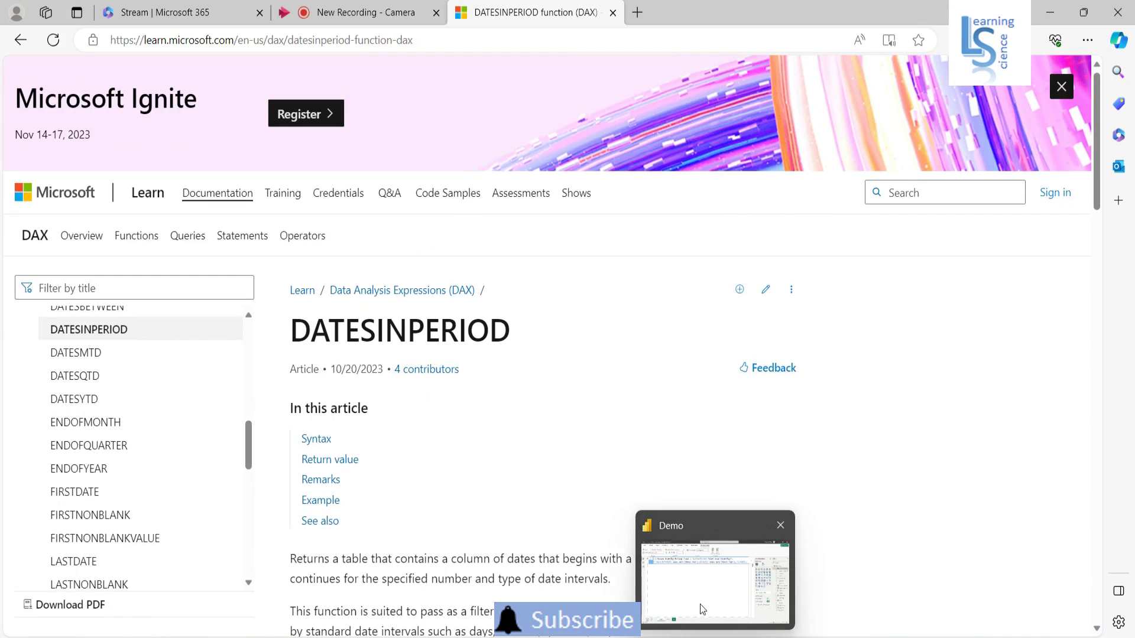
click(696, 591)
Close the formula editor and add a table visual to the report, stretched taller.
click(672, 148)
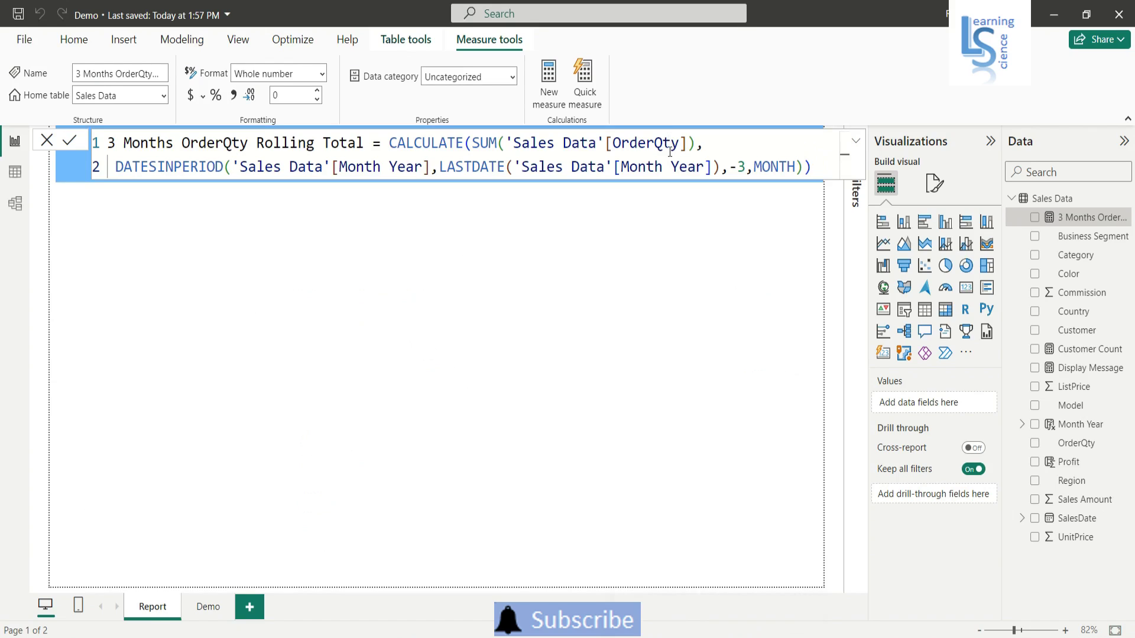
key(Escape)
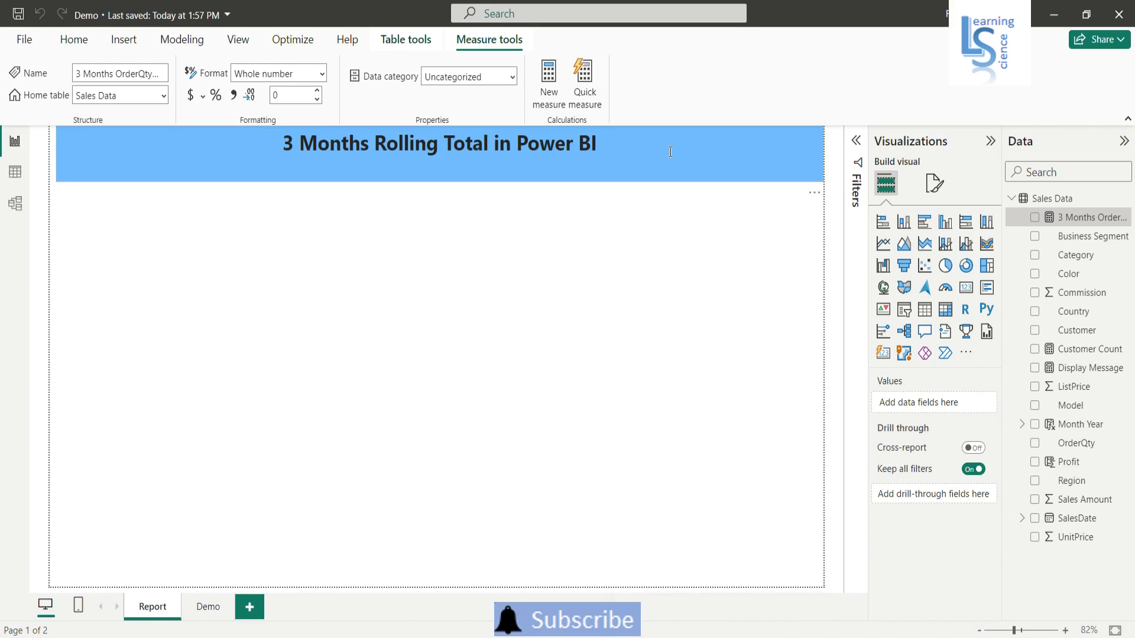
click(925, 317)
drag(441, 342, 466, 493)
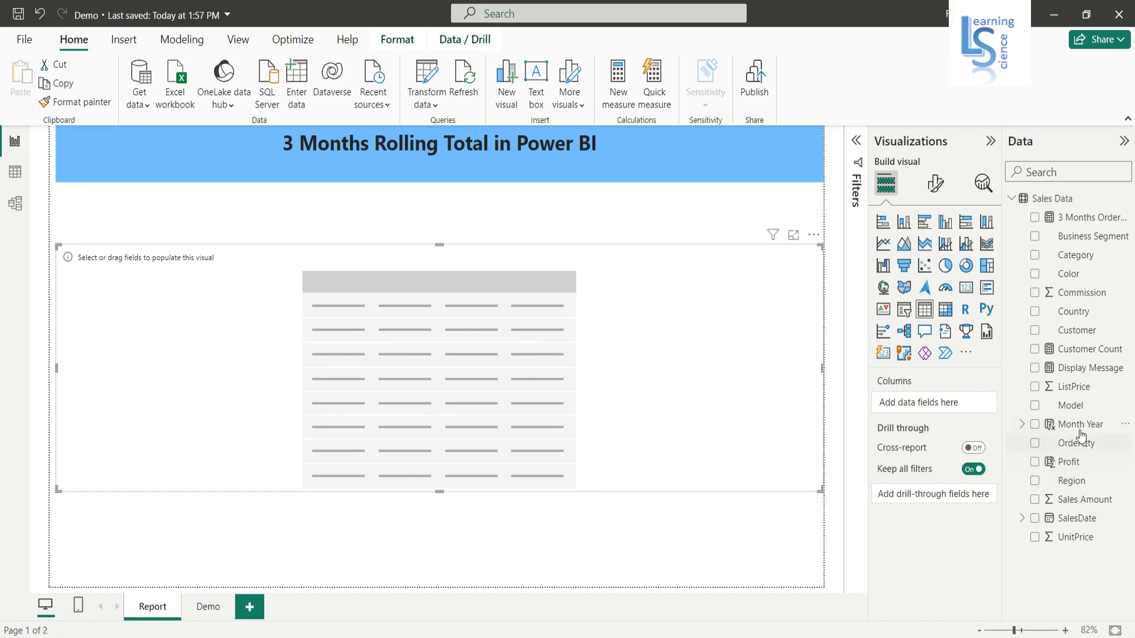
Add Month Year (not its hierarchy), Sum of OrderQty and the rolling total measure as columns.
drag(1080, 426, 942, 403)
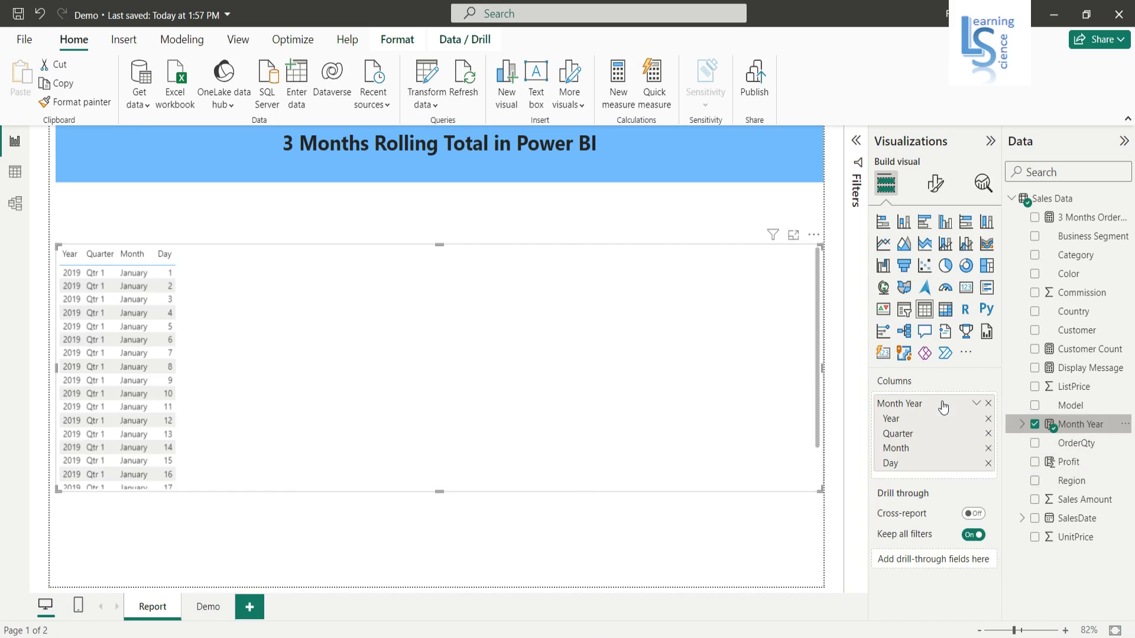
click(977, 404)
click(1027, 465)
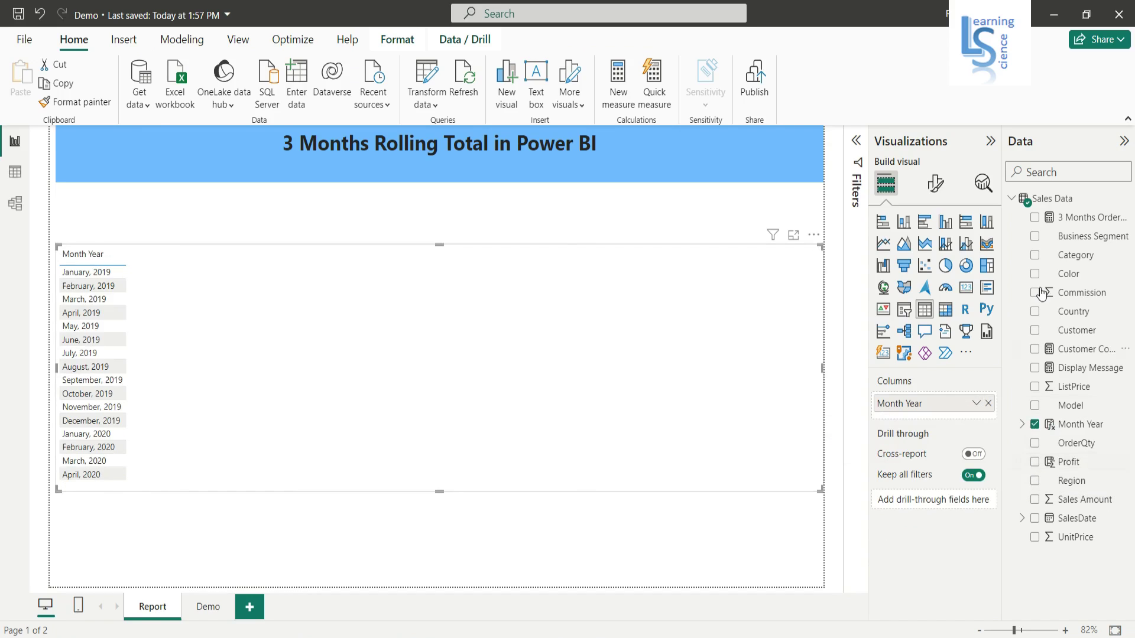
drag(1077, 445, 938, 415)
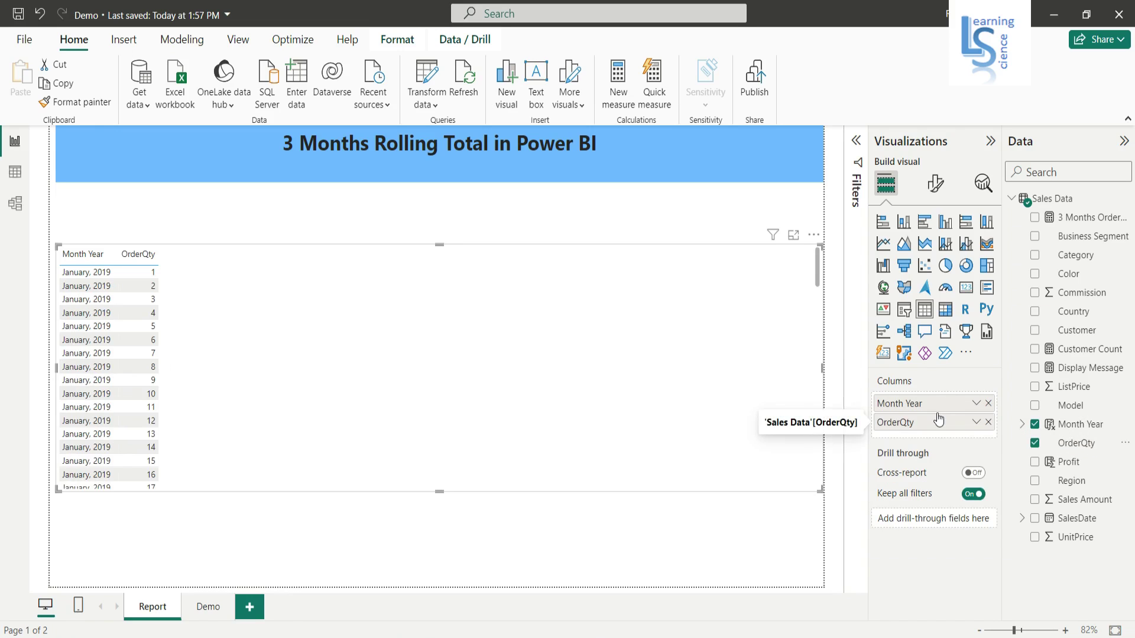
click(976, 422)
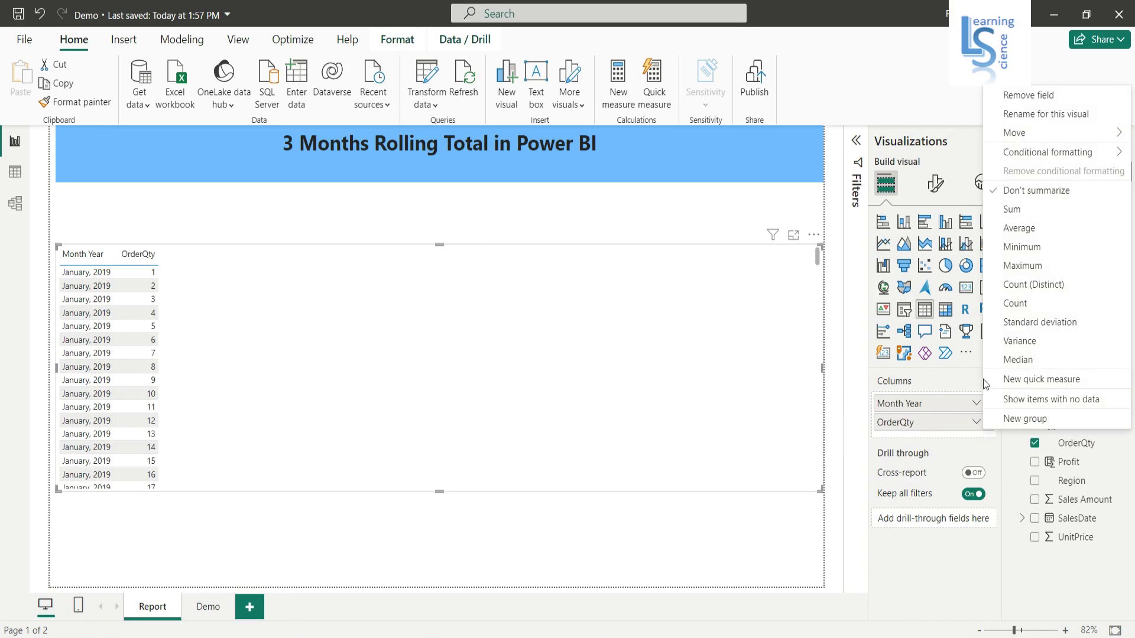
click(1012, 210)
drag(1082, 219, 932, 430)
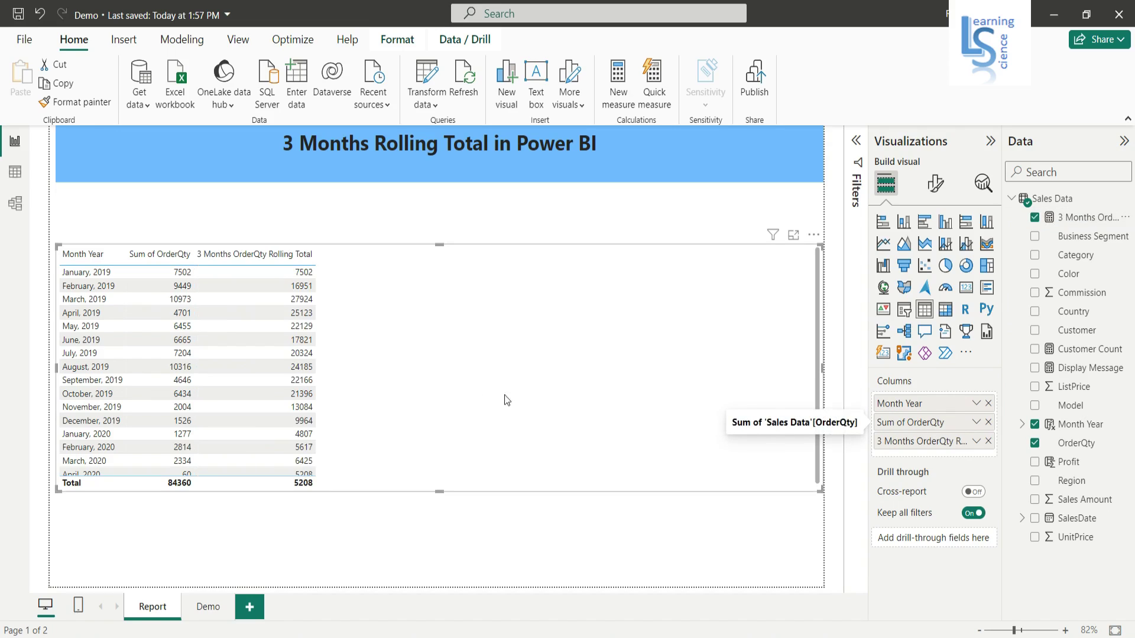
Raise the table visual's value font size to 16, then bring up Windows search.
click(935, 183)
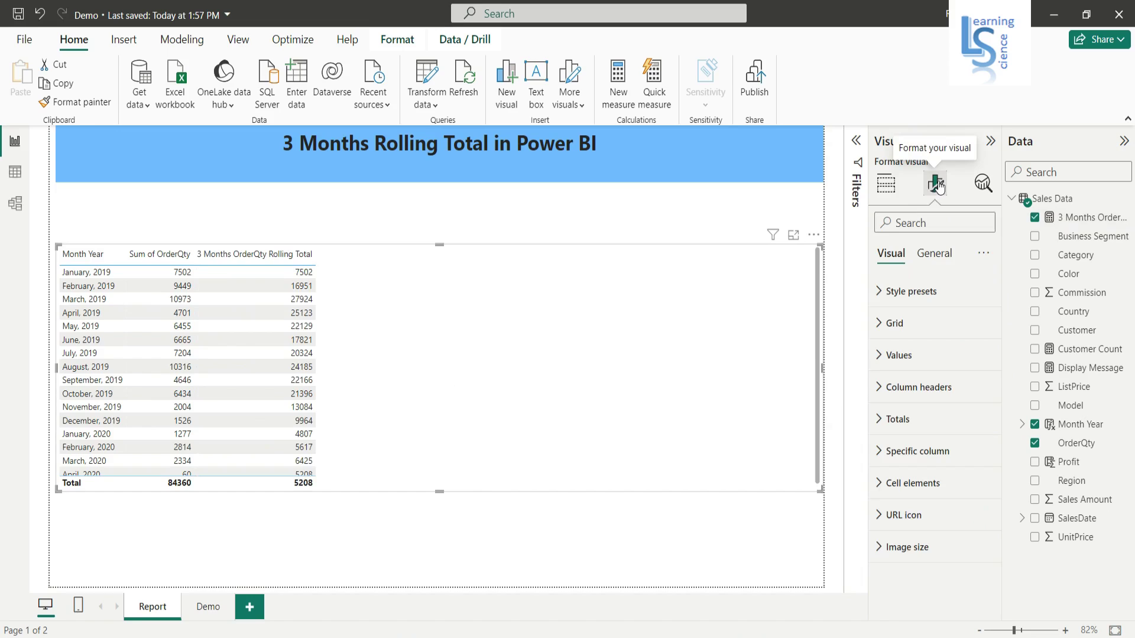
click(885, 366)
click(984, 431)
click(984, 430)
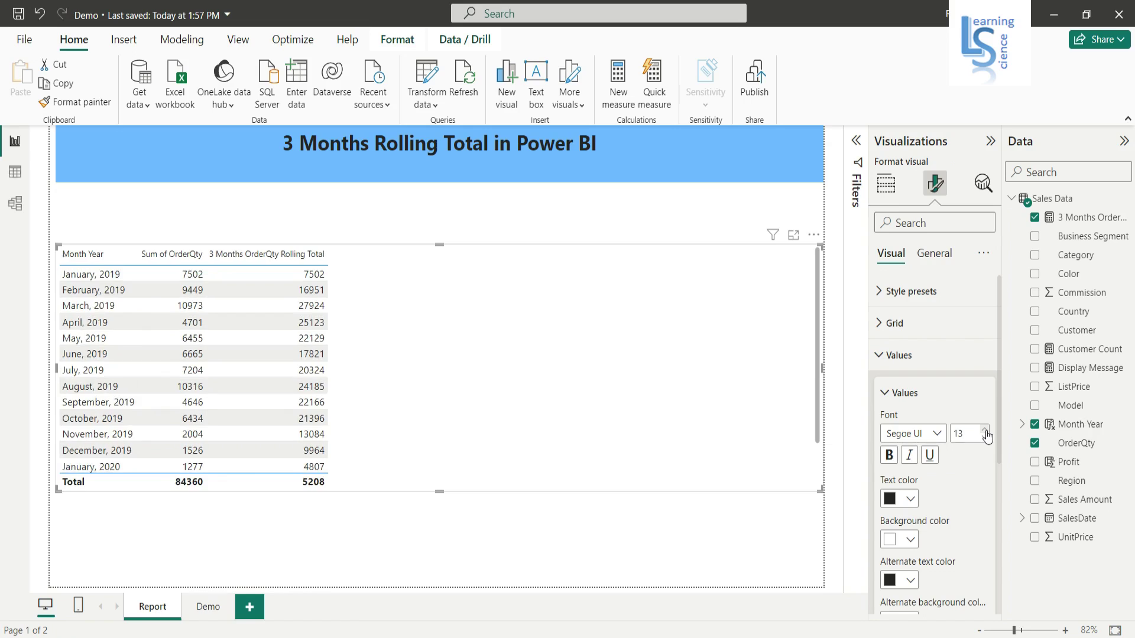
click(984, 430)
click(985, 431)
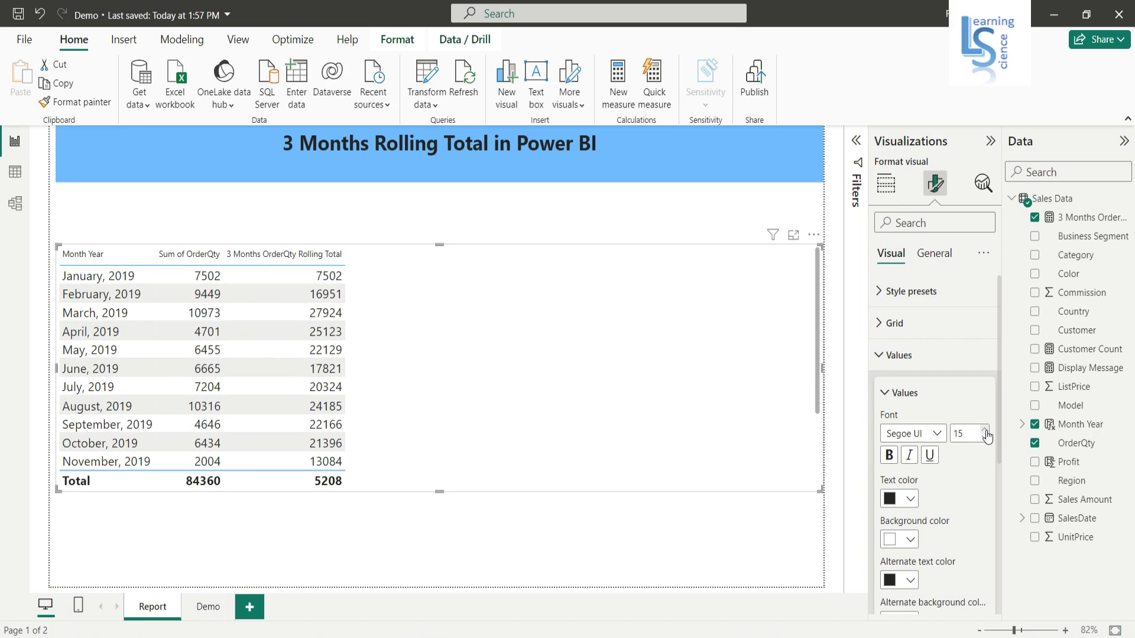
click(985, 431)
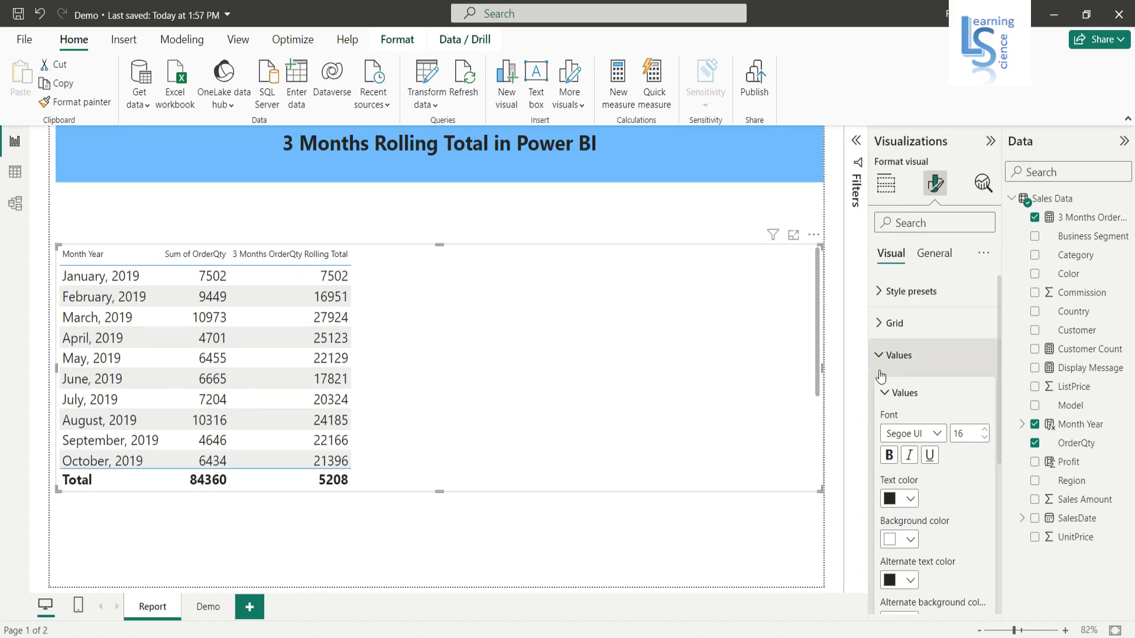
click(891, 396)
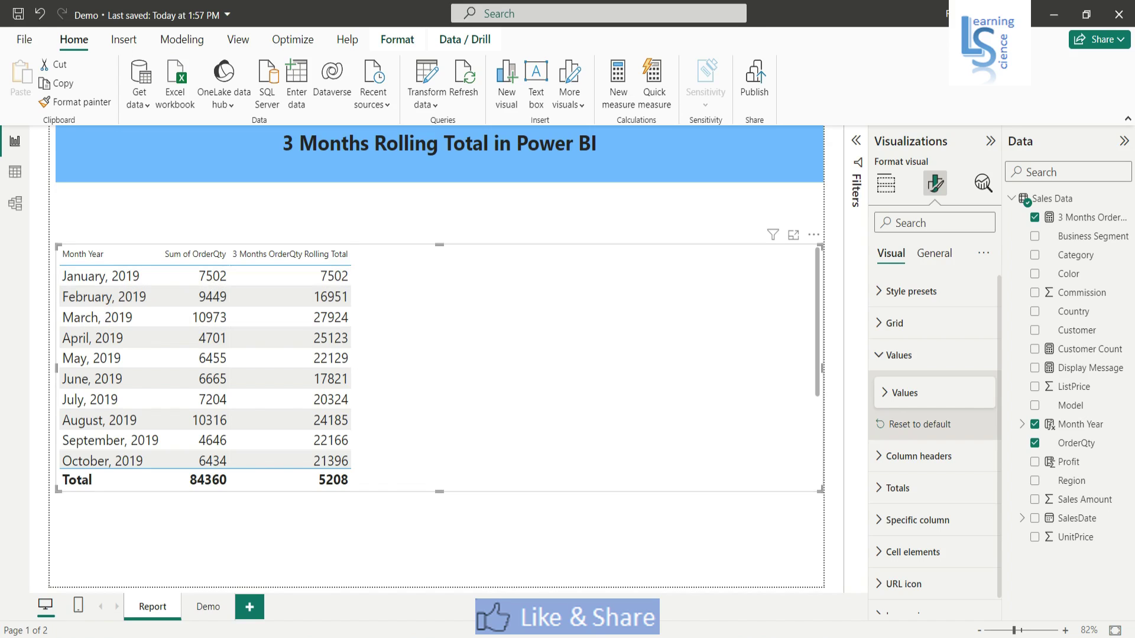
key(super)
Launch Calculator, compute 7502 + 9449 = 16,951, and clear the display.
text(cal)
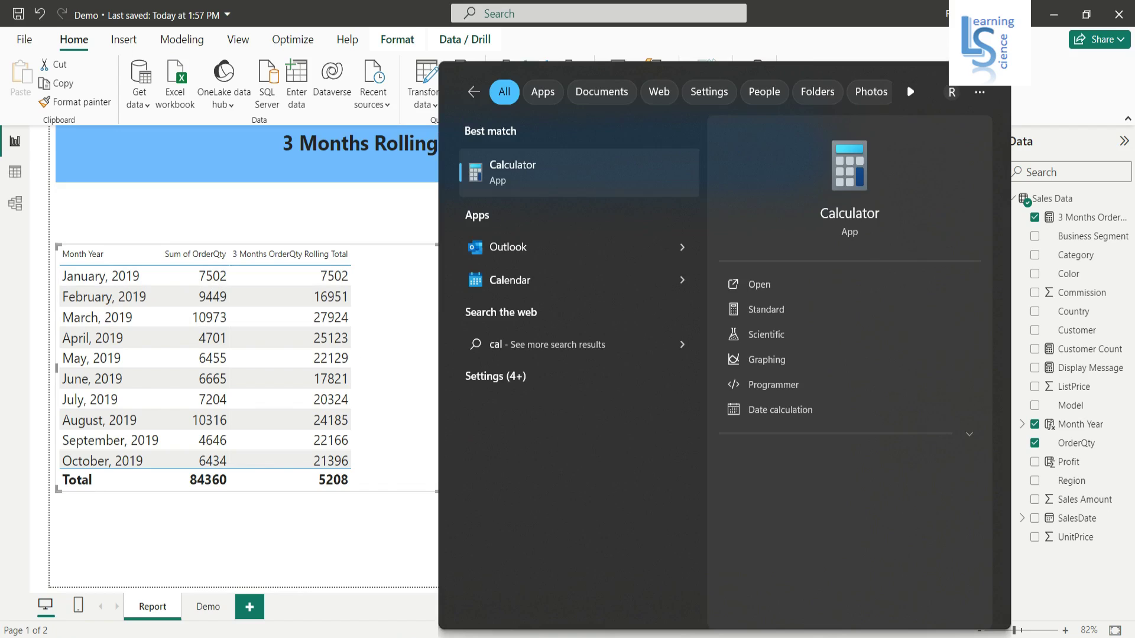
click(860, 176)
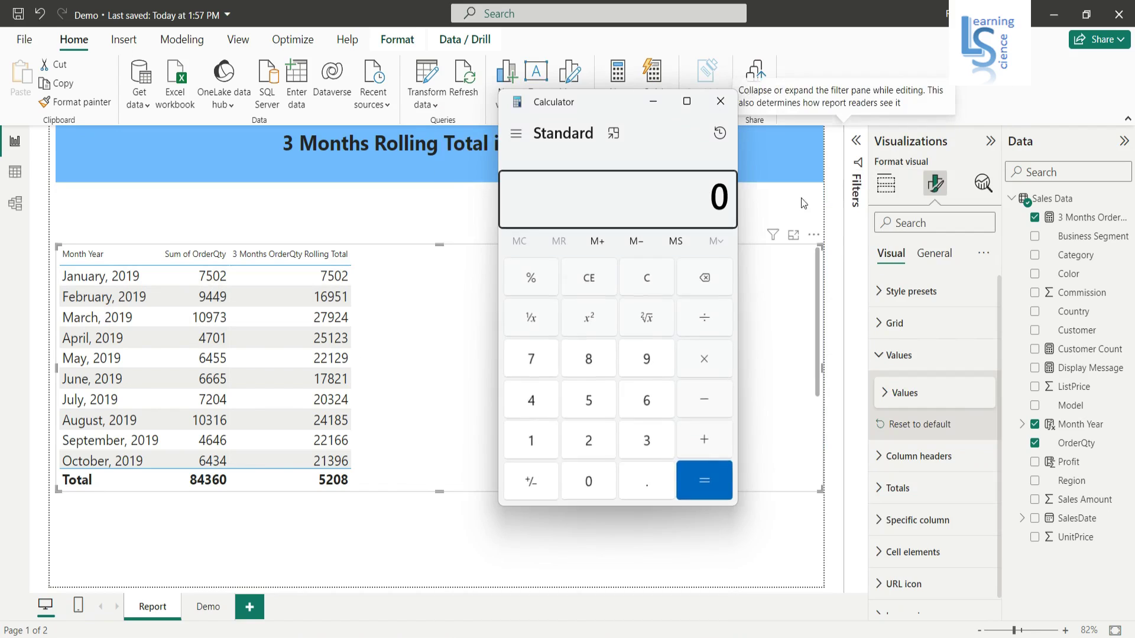
click(533, 355)
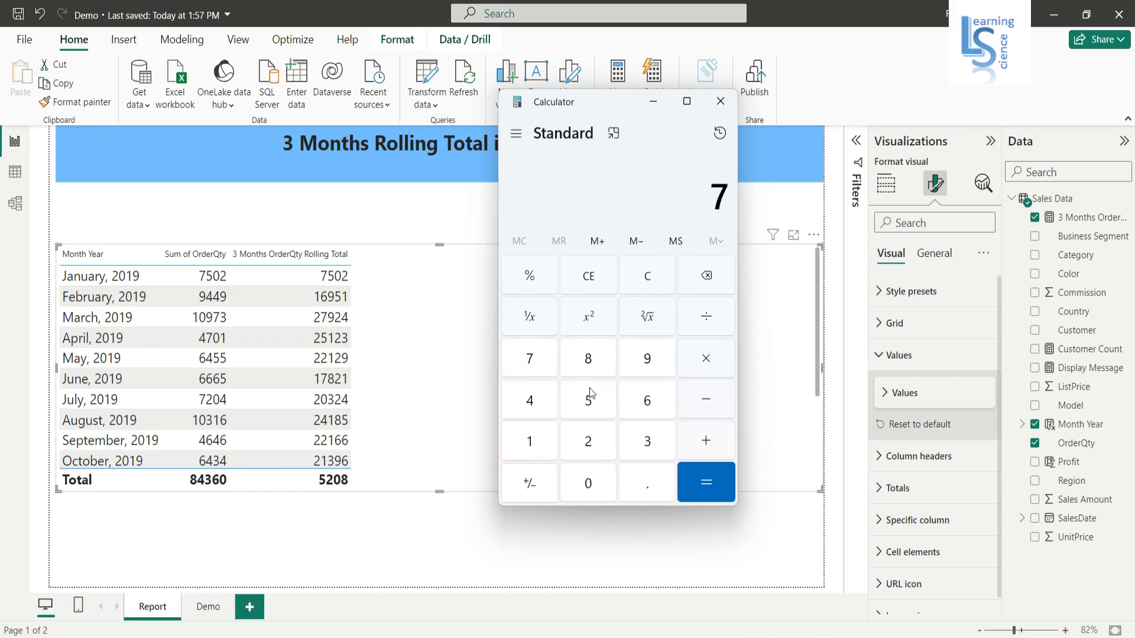
click(590, 402)
click(590, 486)
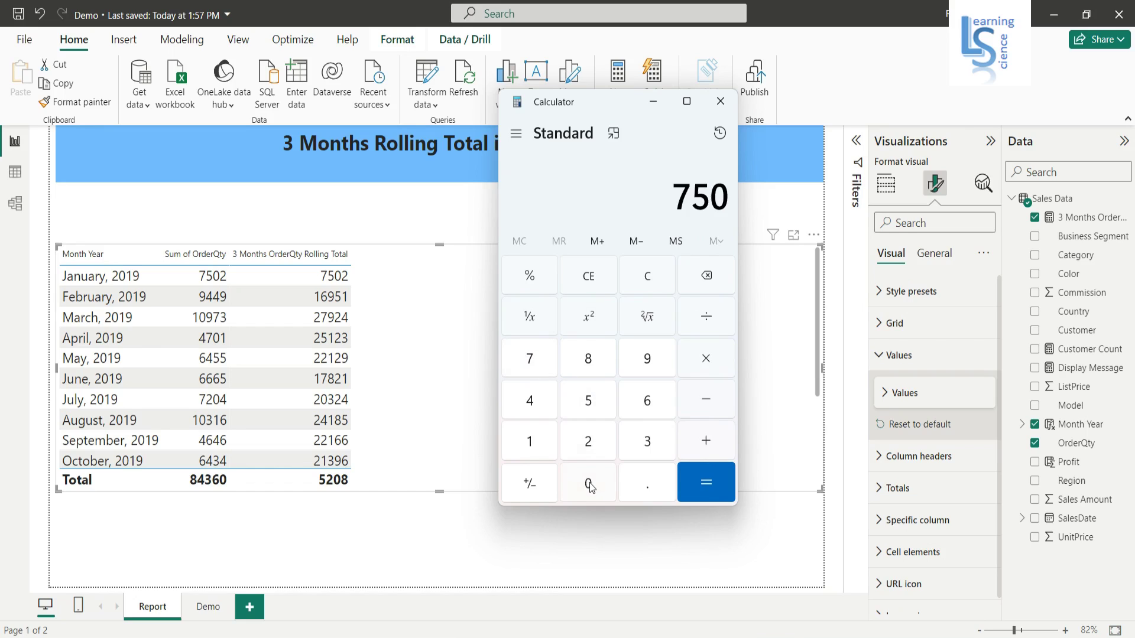
click(588, 444)
click(705, 443)
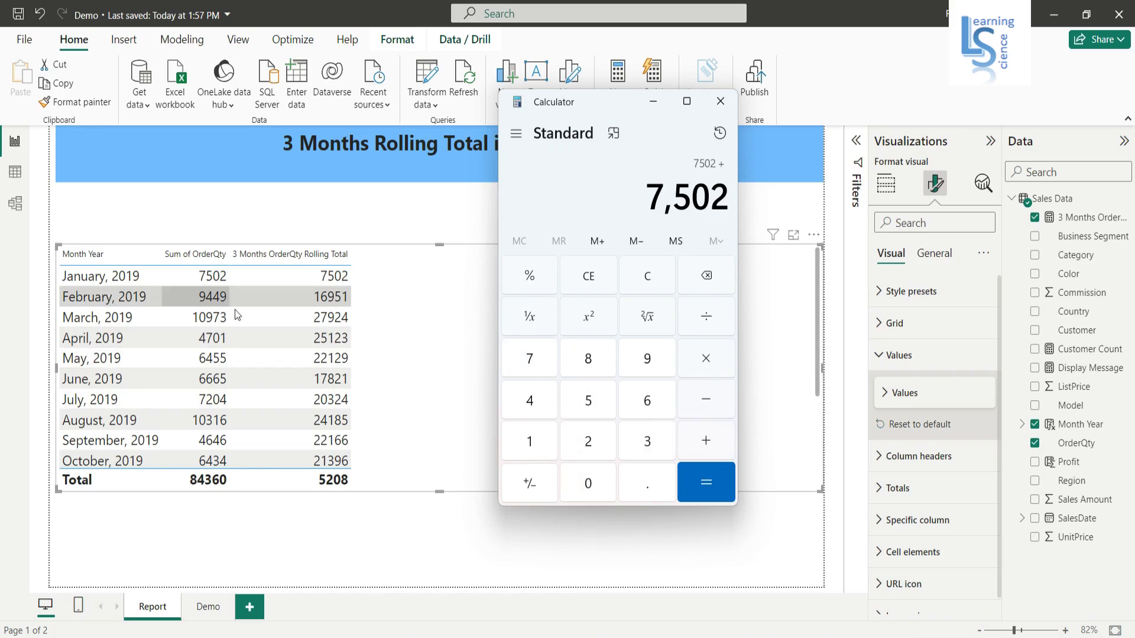
click(638, 360)
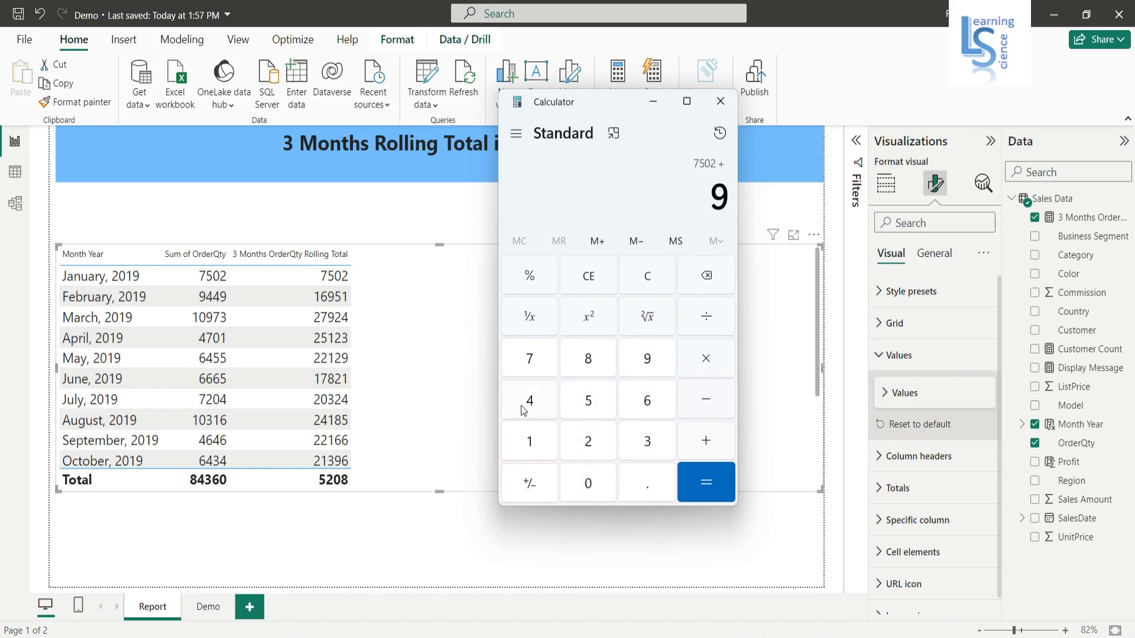
click(531, 398)
click(531, 399)
click(658, 359)
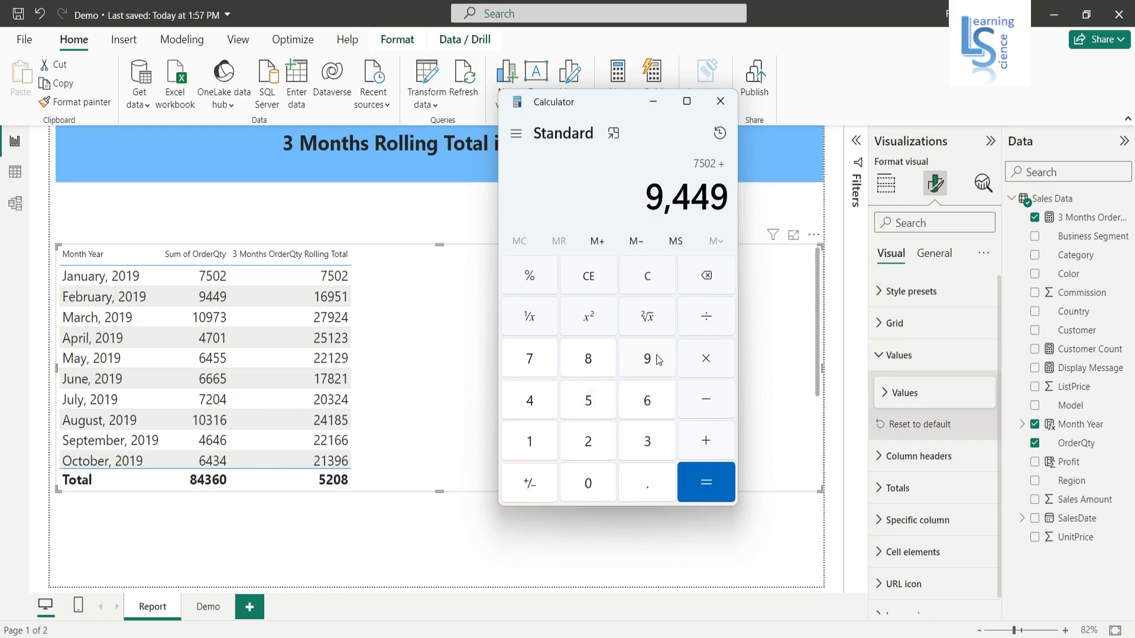
click(712, 494)
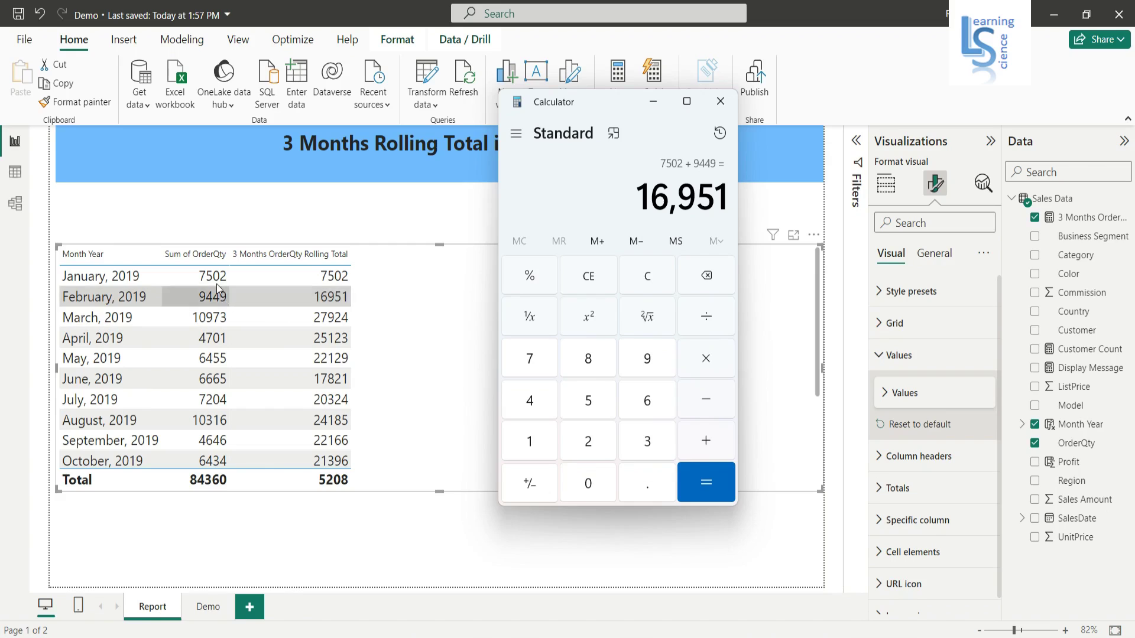
click(645, 276)
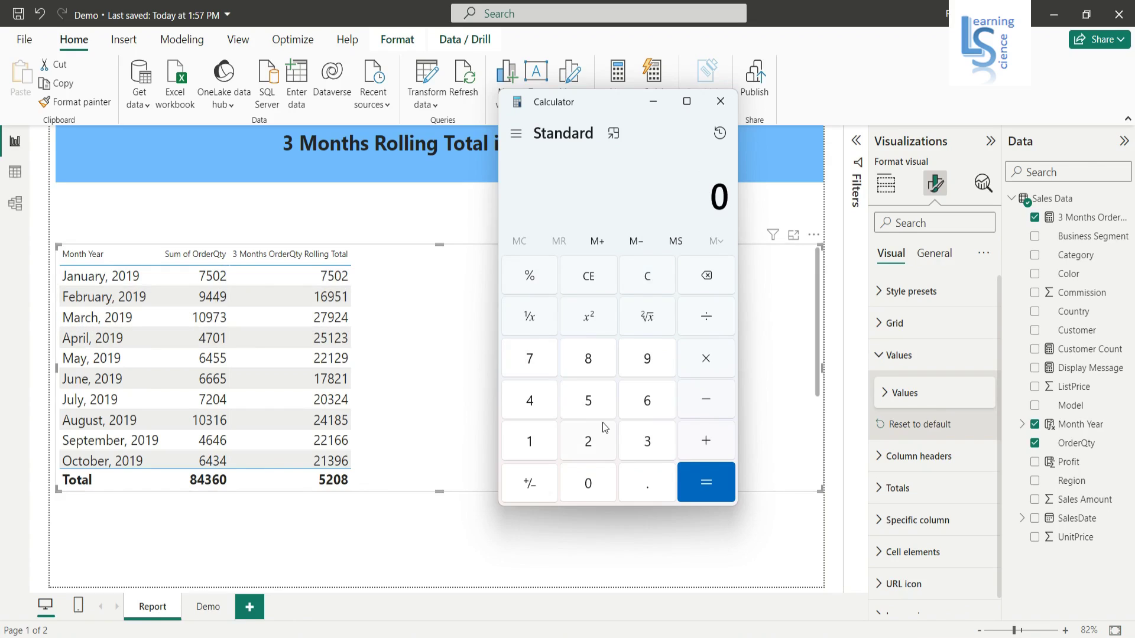
Enter 7502 + 9449 for a running sum of 16,951.
click(529, 358)
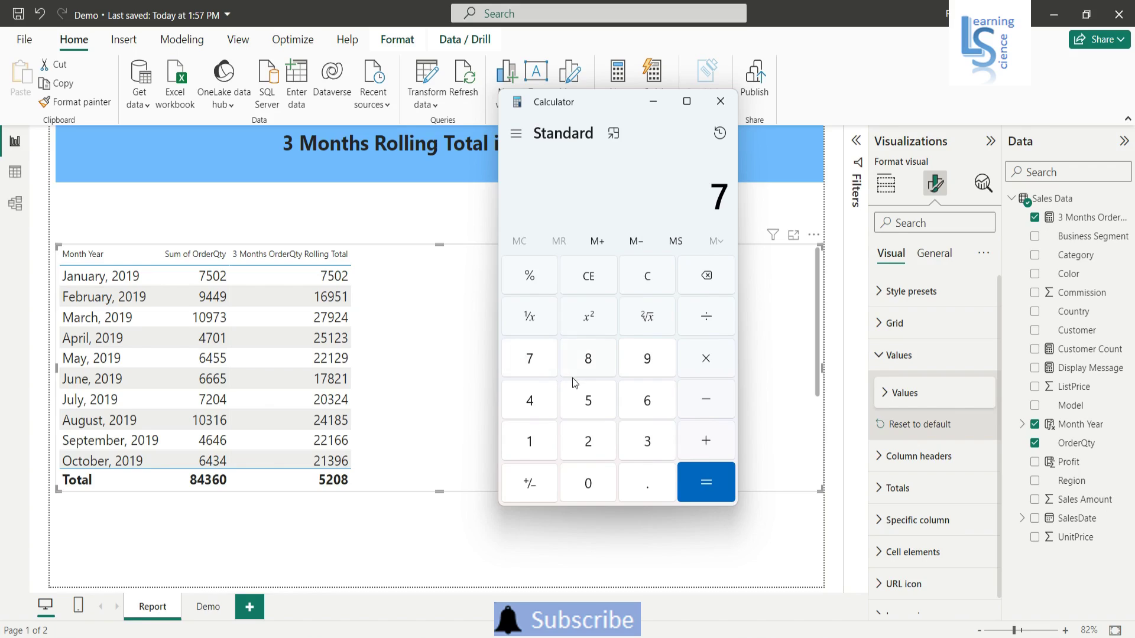
click(588, 400)
click(586, 494)
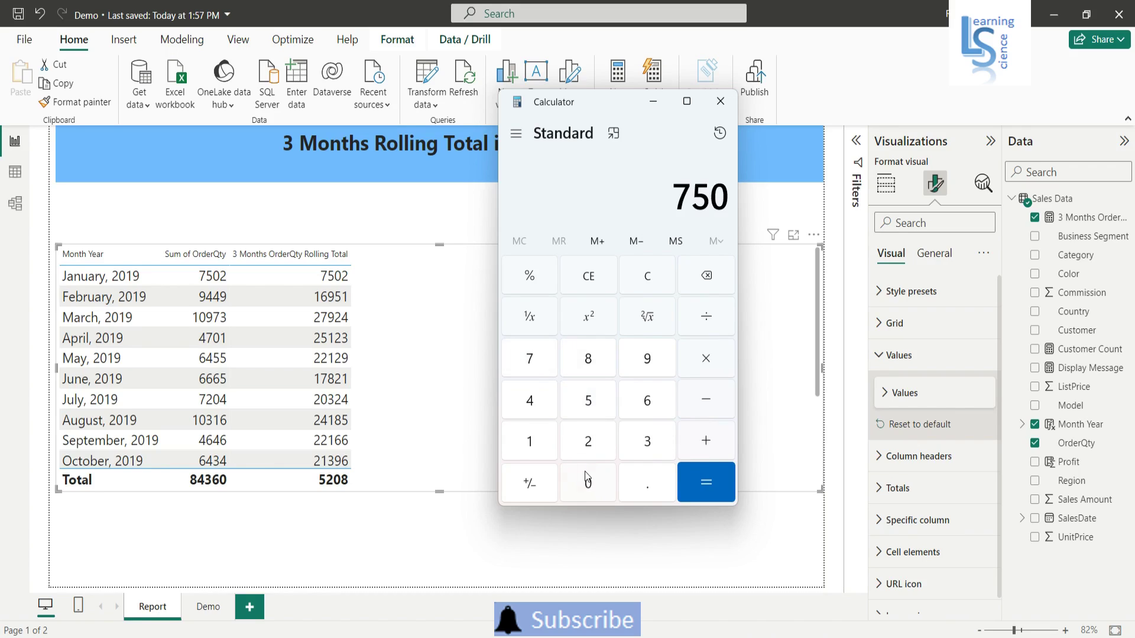
click(588, 440)
click(707, 442)
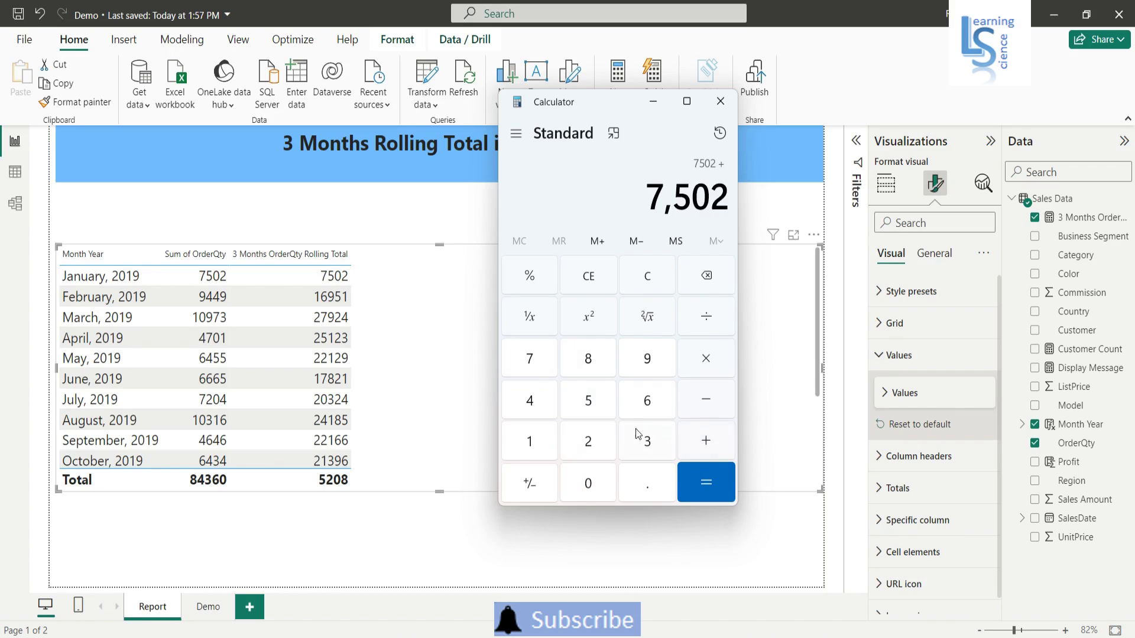
click(649, 359)
click(528, 406)
click(529, 407)
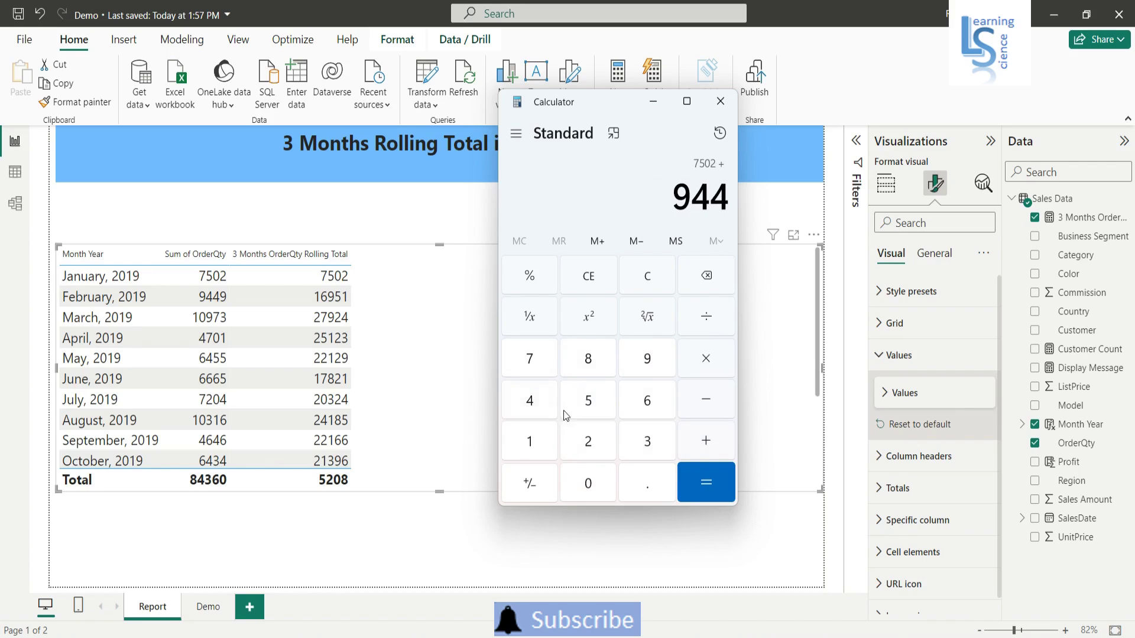
click(641, 367)
click(712, 445)
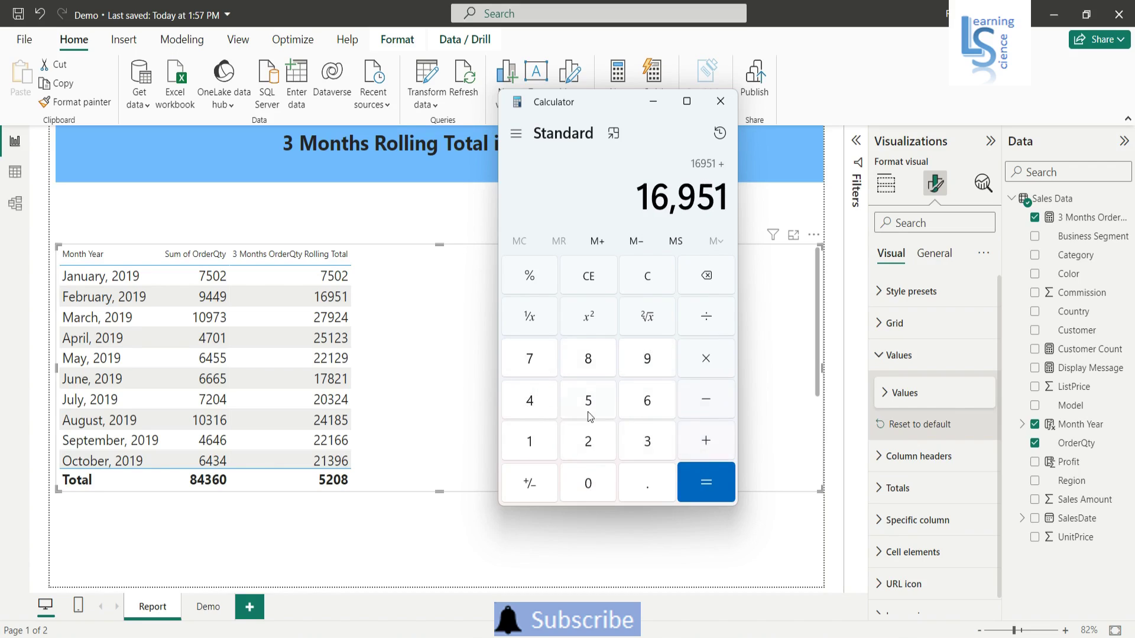
Add March's 10973 to reach 27,924, then clear the display.
click(523, 430)
click(590, 485)
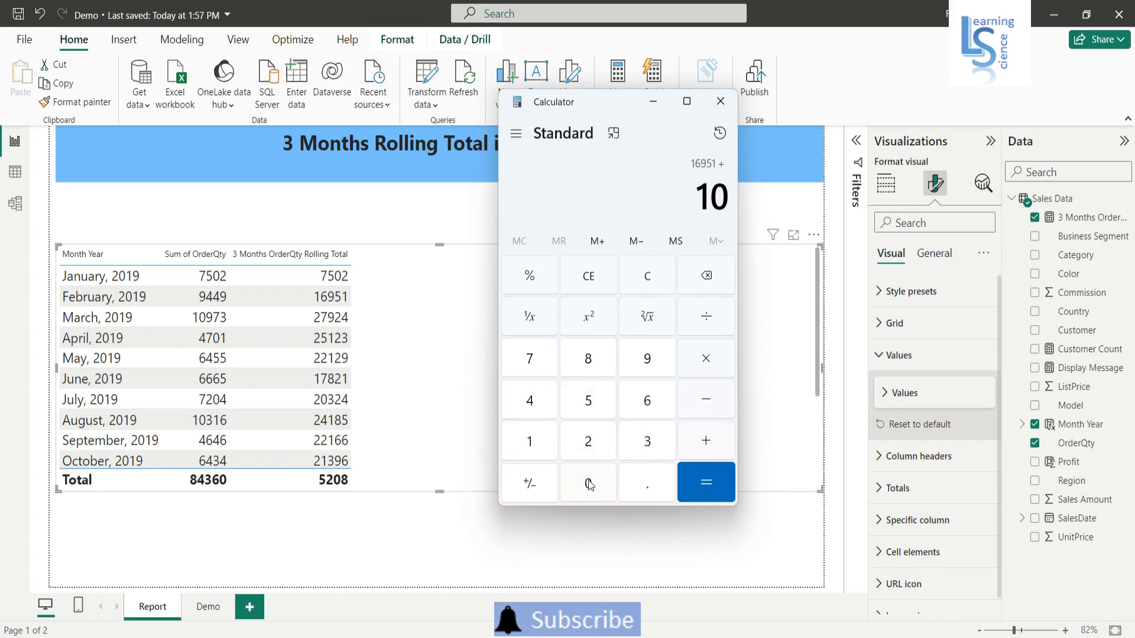
click(647, 358)
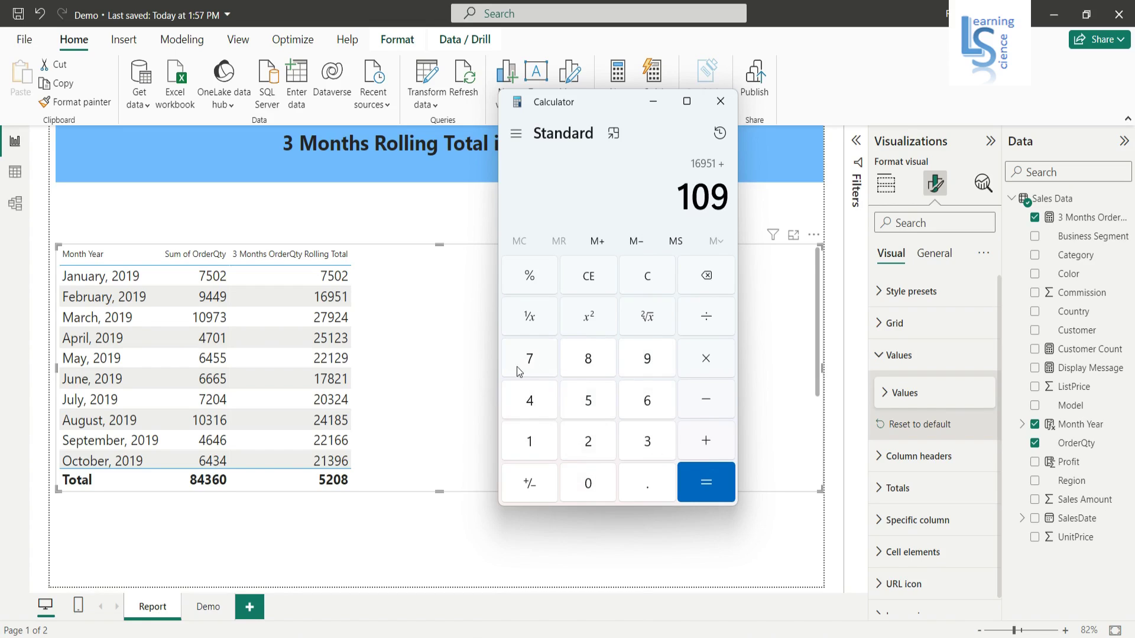
click(534, 359)
click(650, 441)
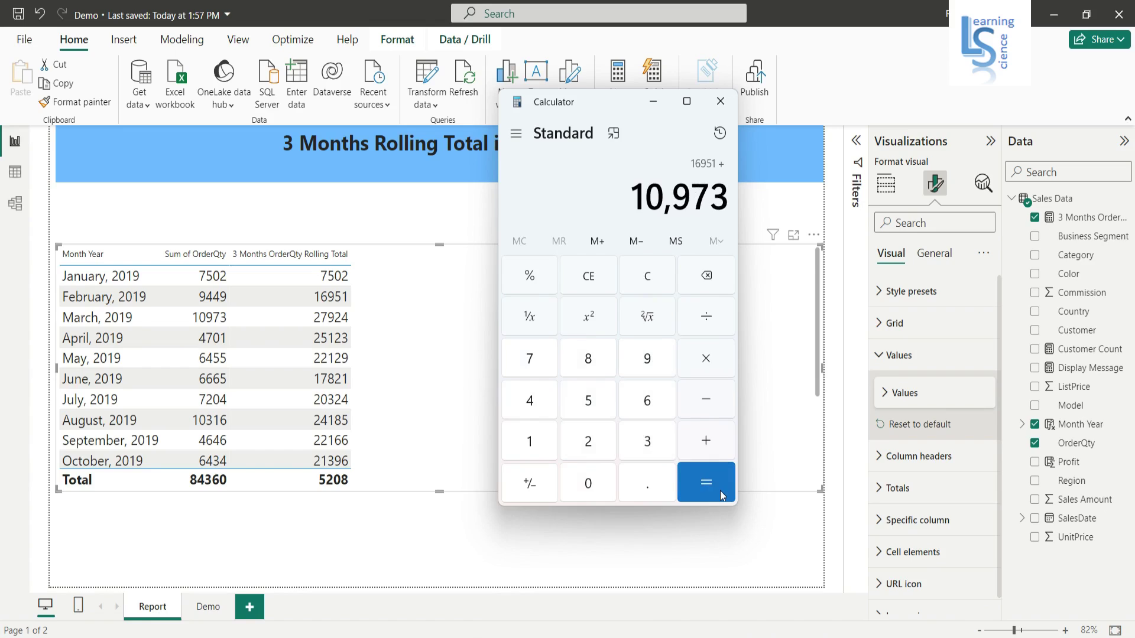
click(716, 480)
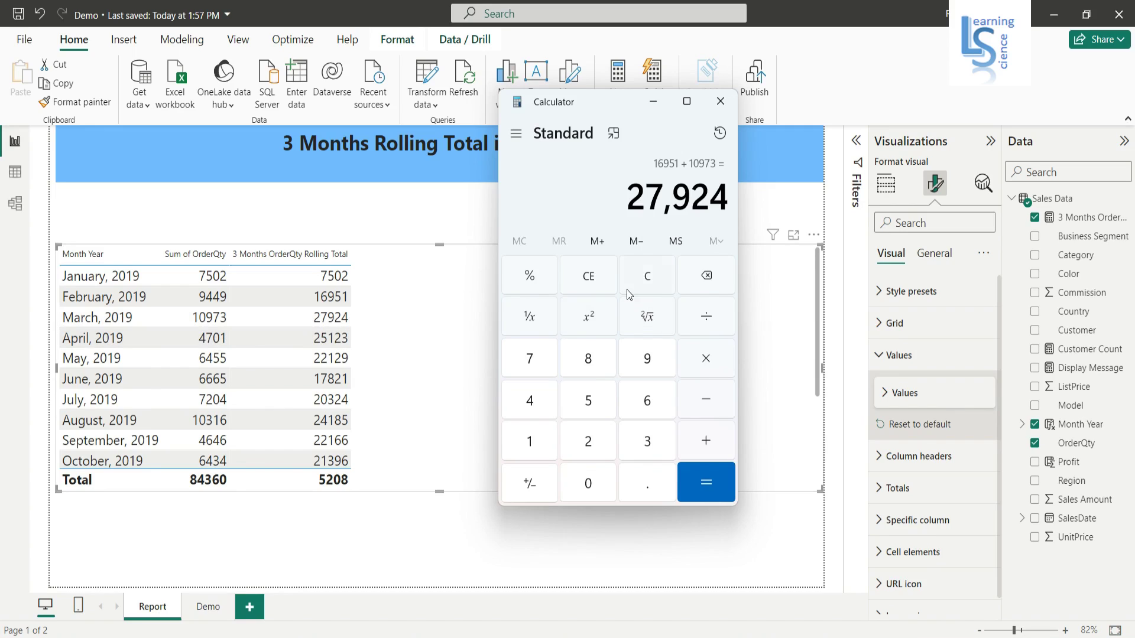
click(648, 282)
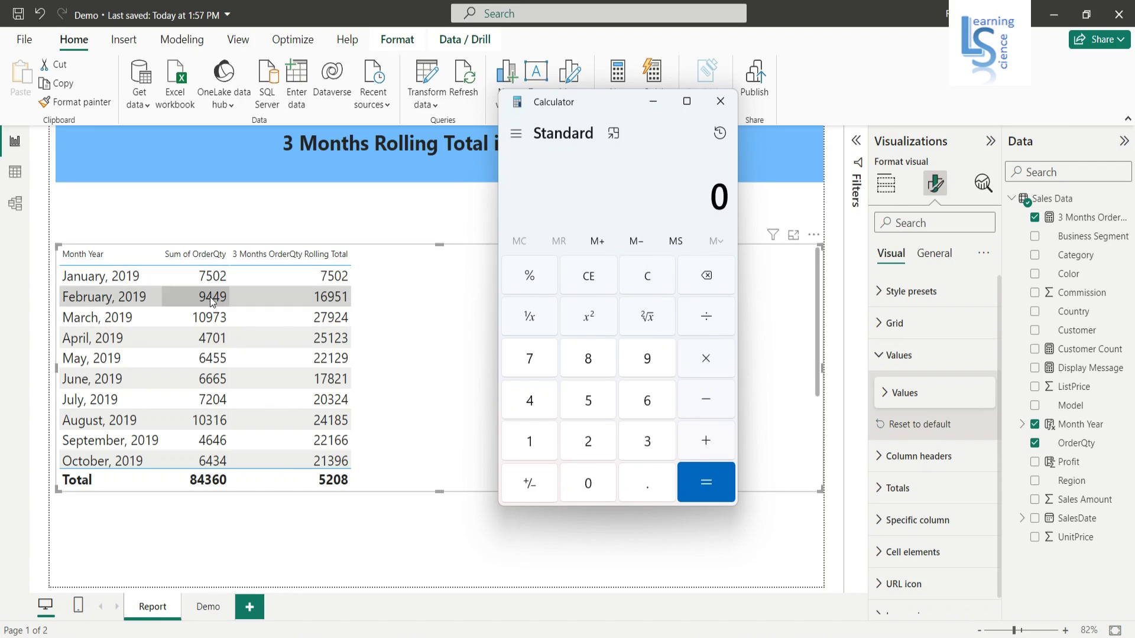
click(650, 361)
click(523, 402)
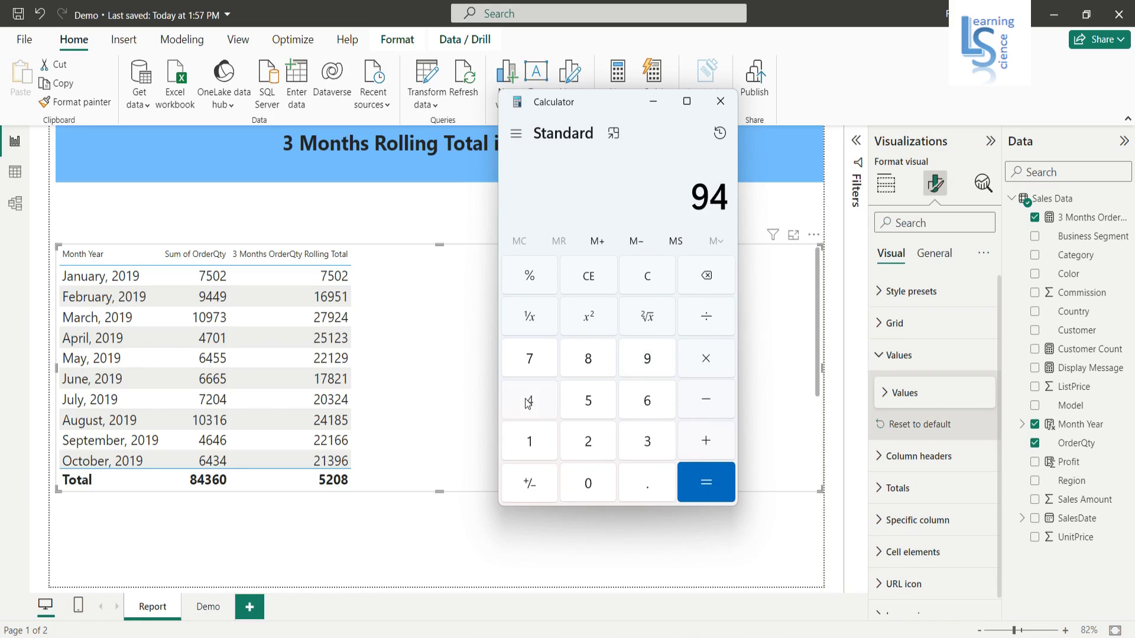
click(523, 402)
click(650, 359)
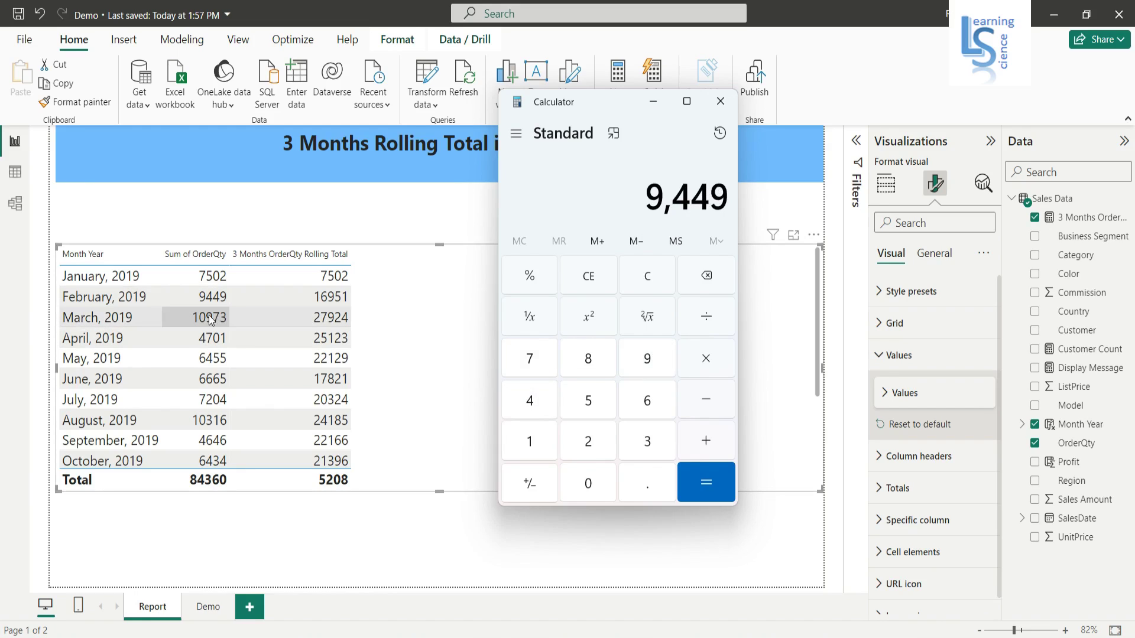
click(529, 443)
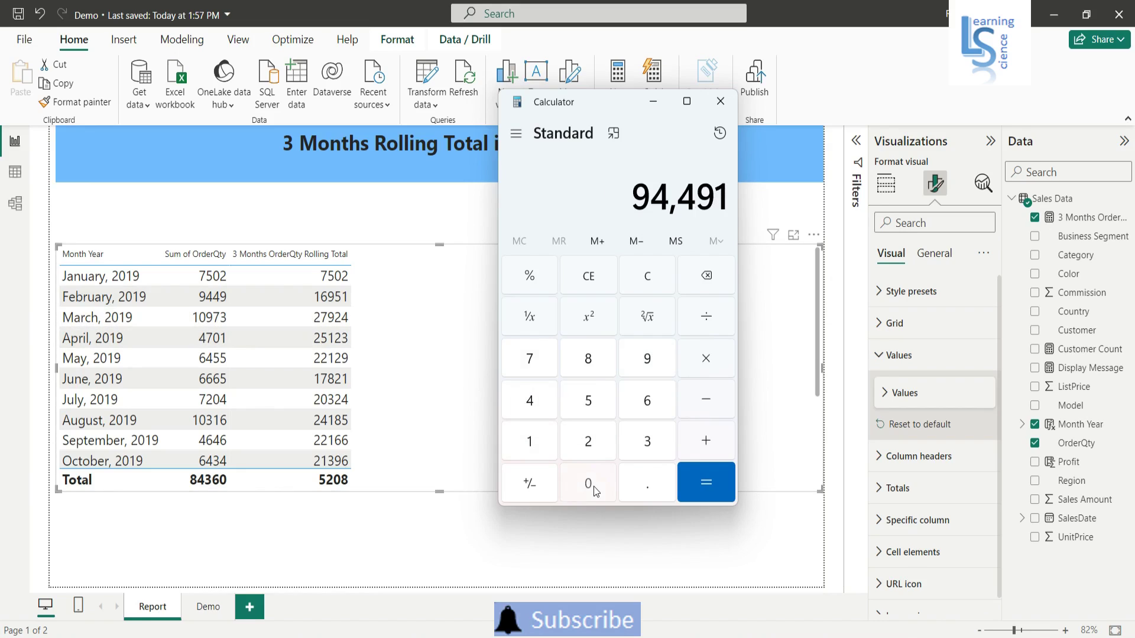
click(588, 485)
click(650, 358)
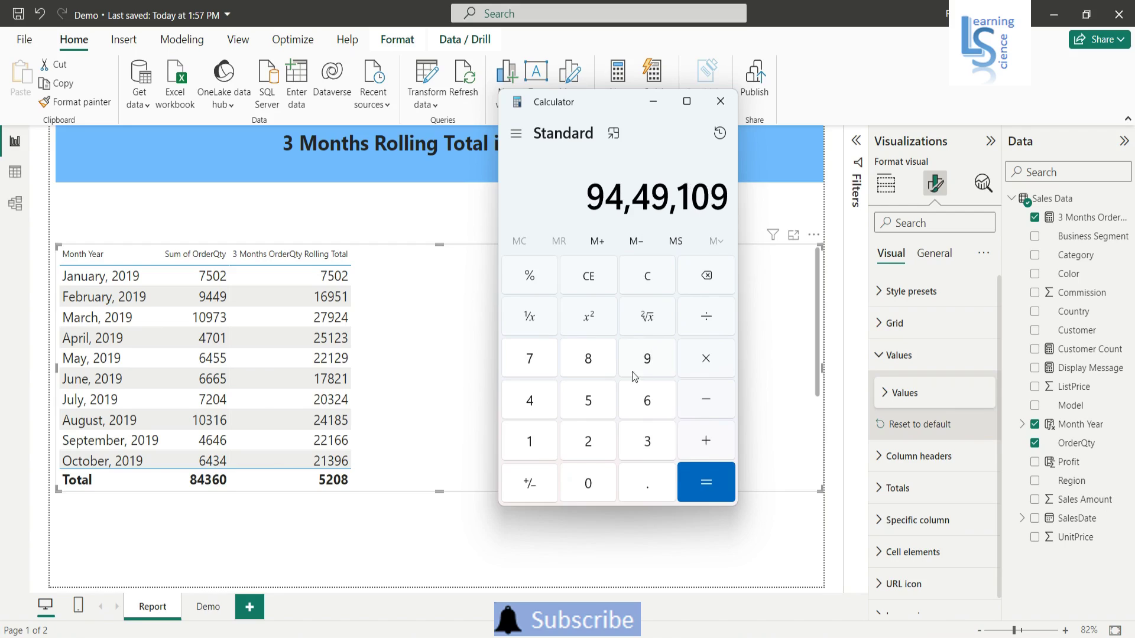
click(533, 366)
click(644, 441)
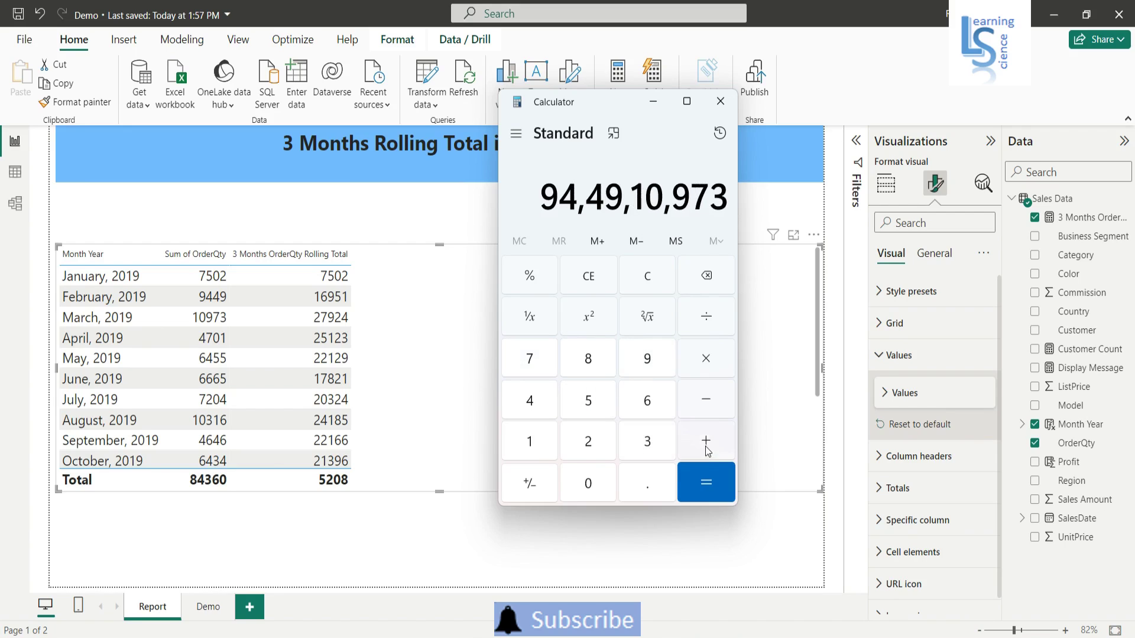
Clear the mistyped number and add 9449 + 10973 for a running sum of 20,422.
click(658, 285)
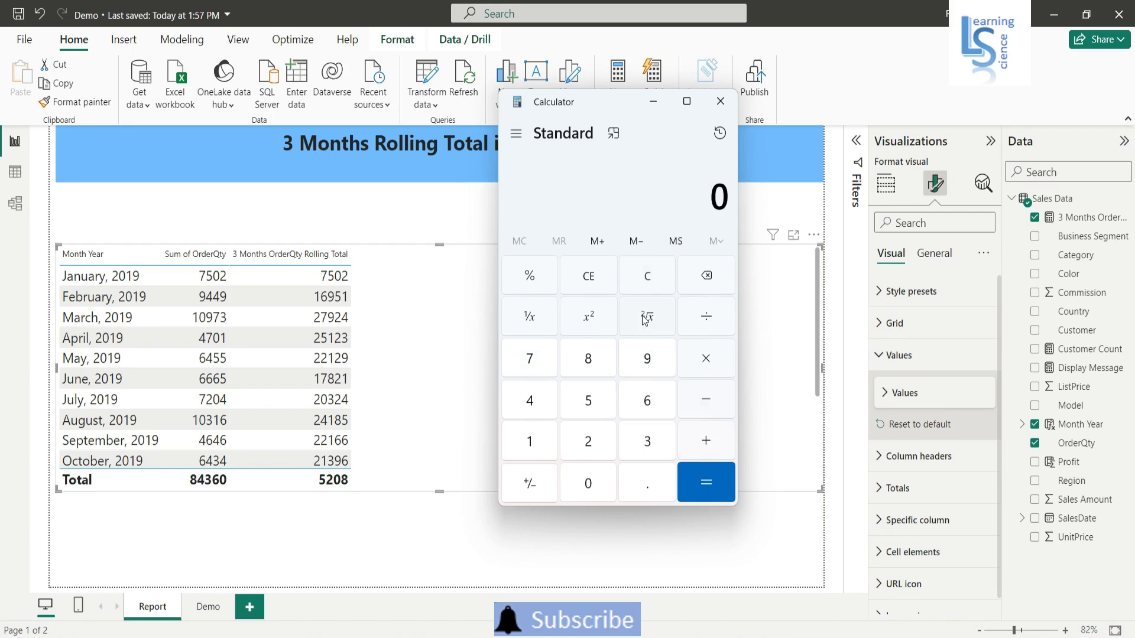
click(644, 361)
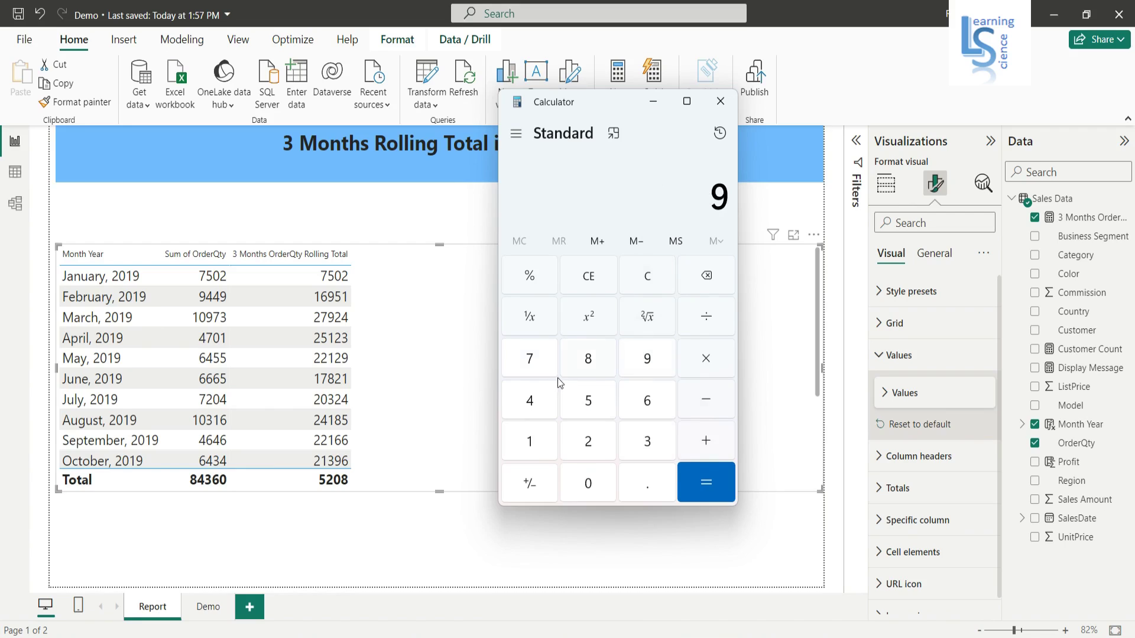
click(530, 397)
click(530, 397)
click(650, 363)
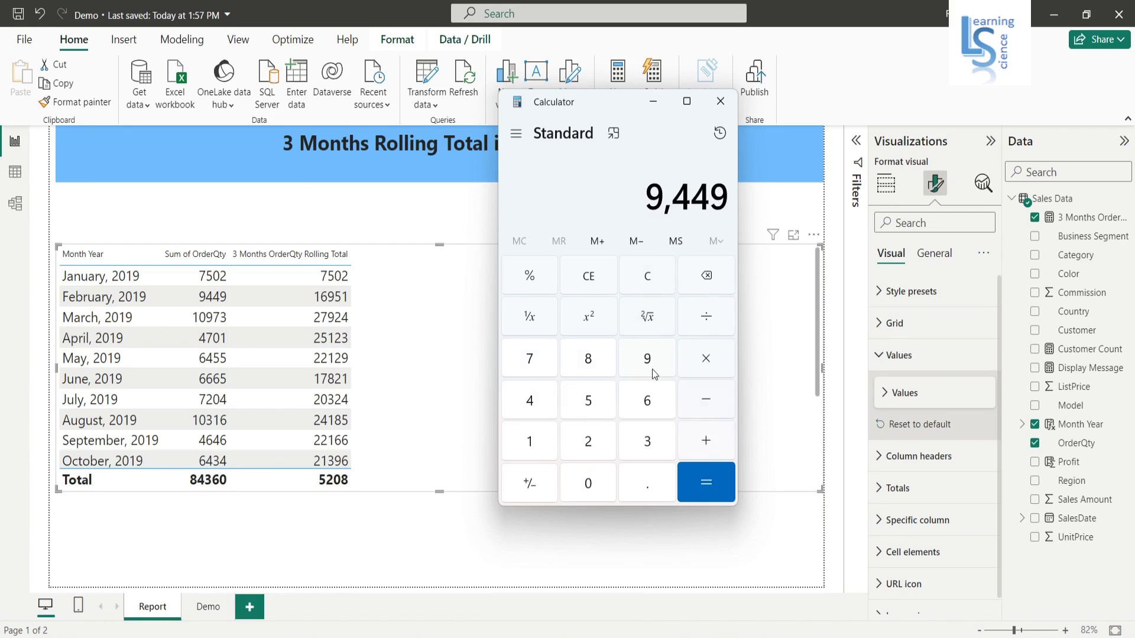
click(705, 448)
click(527, 442)
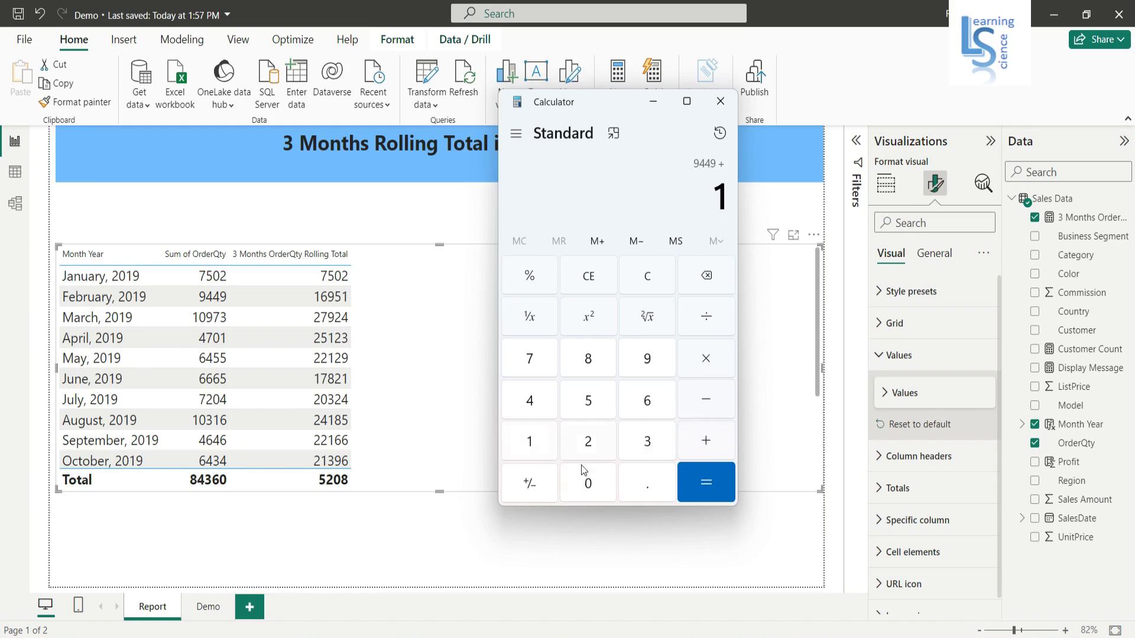
click(591, 494)
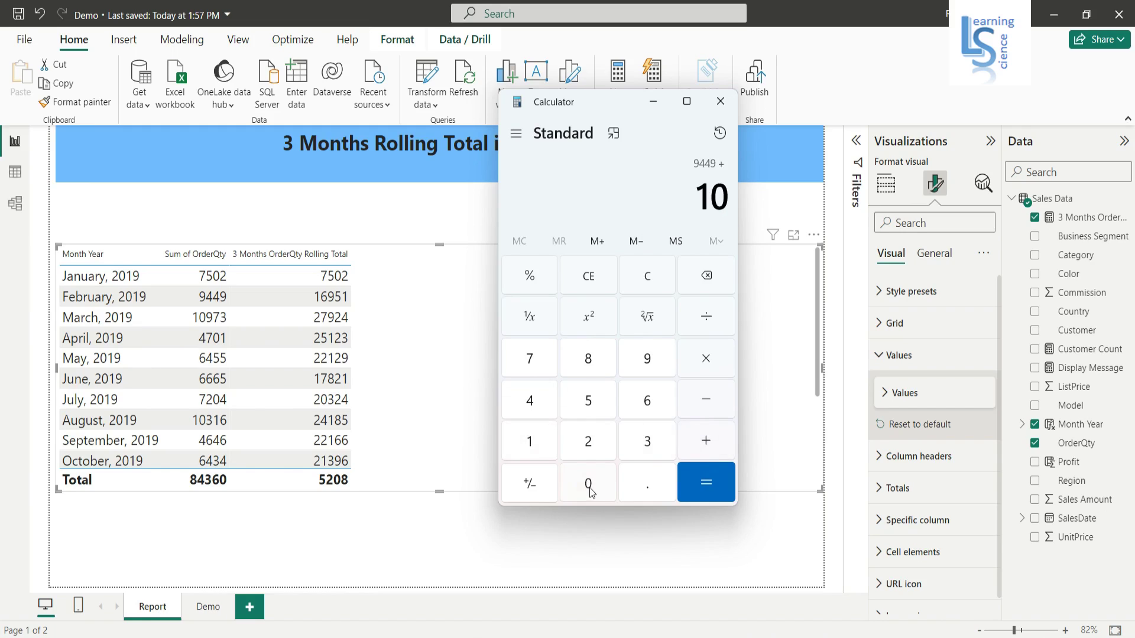
click(648, 362)
click(531, 361)
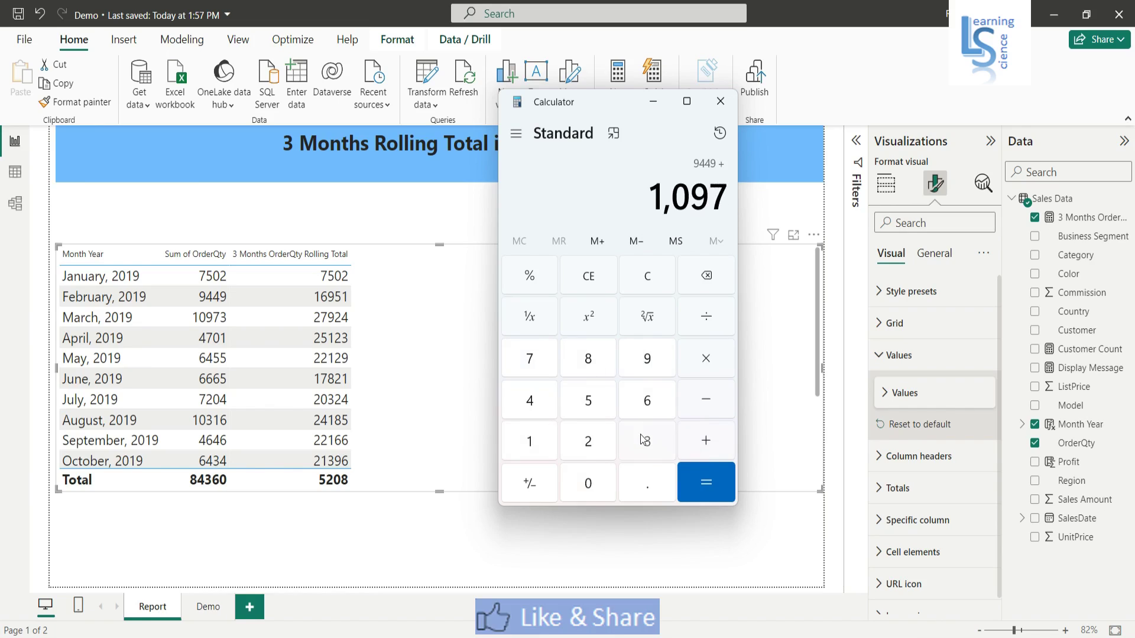
click(643, 443)
click(722, 448)
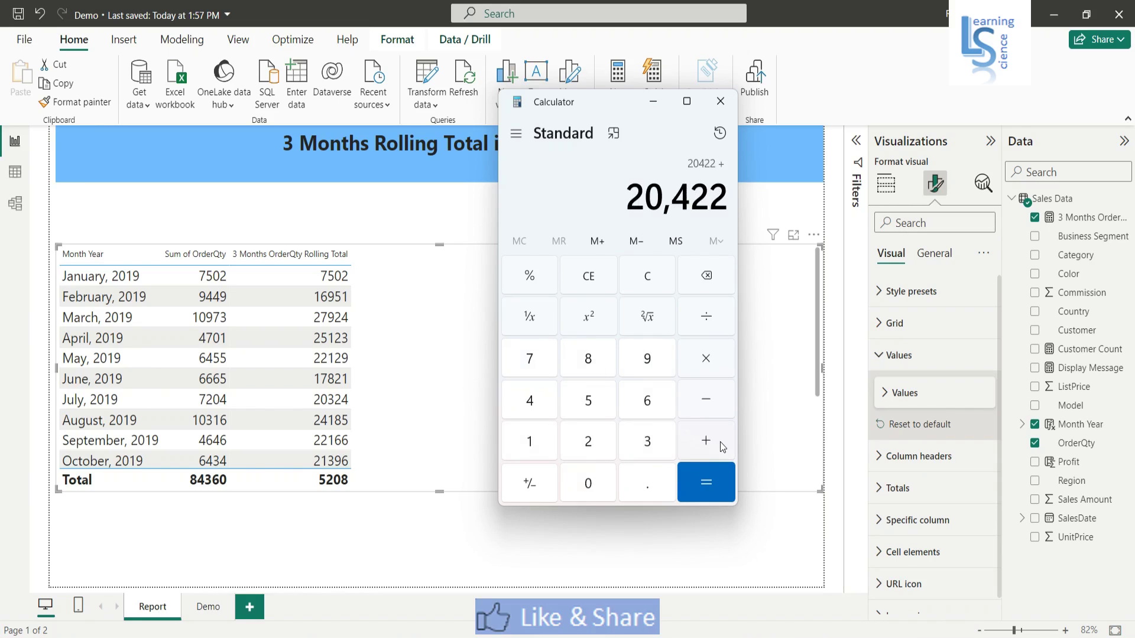
Add April's 4701 to get 25,123, then close Calculator.
click(533, 398)
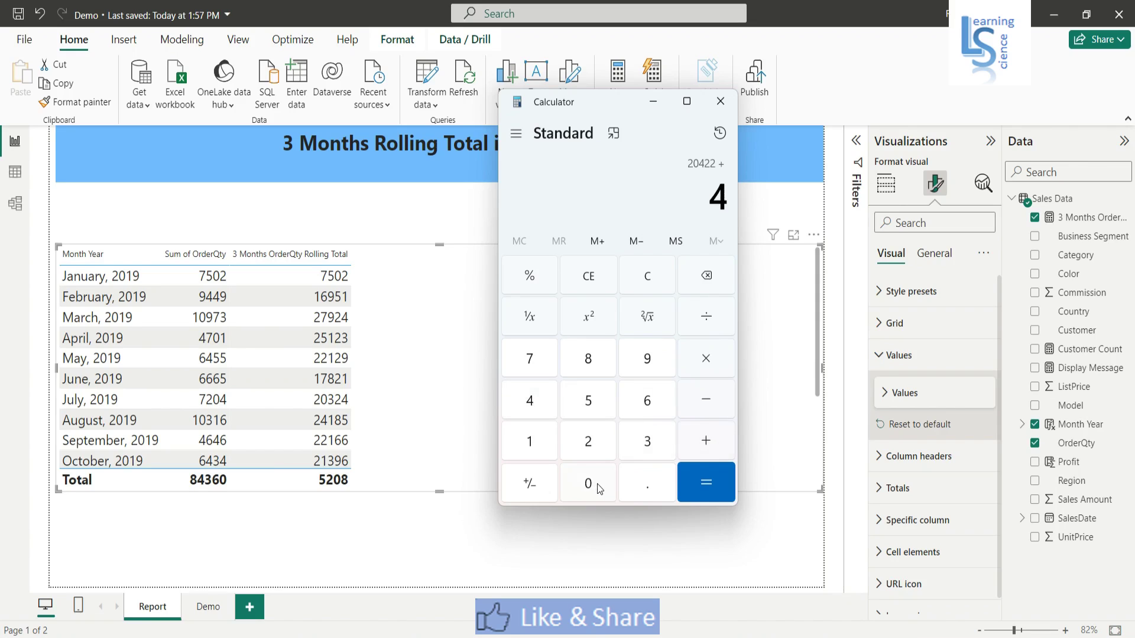
click(534, 364)
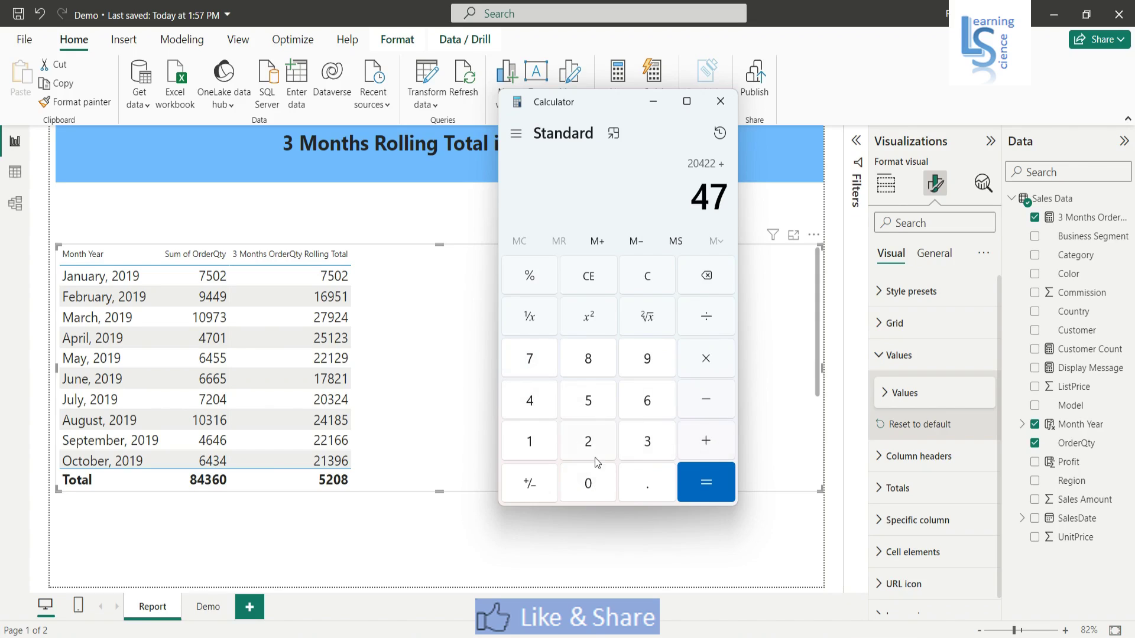
click(590, 485)
click(531, 441)
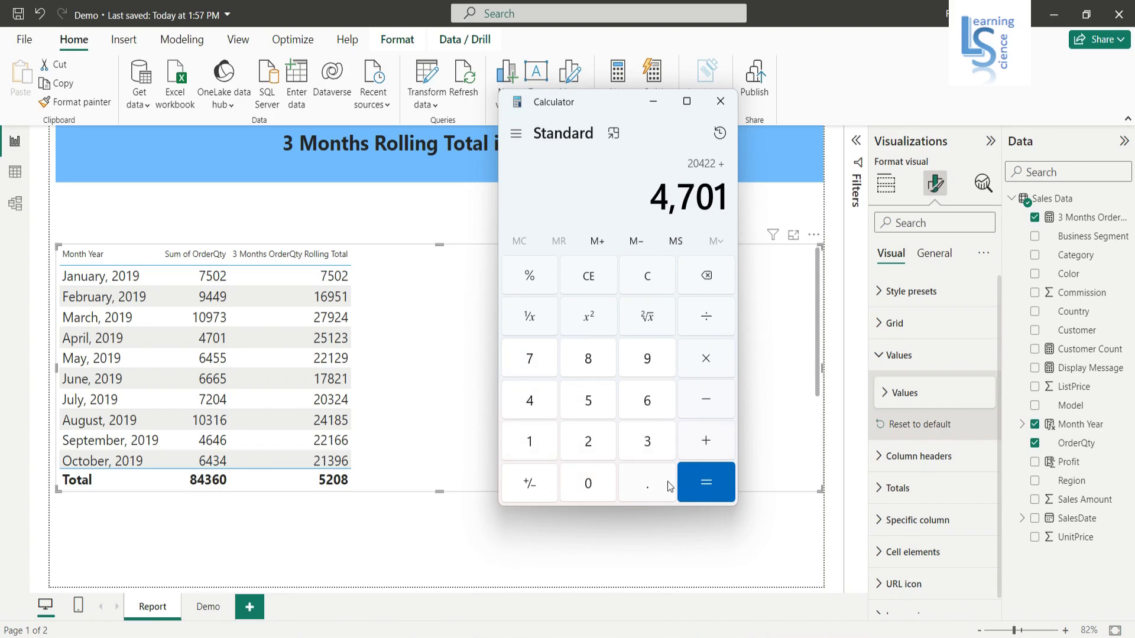
click(707, 483)
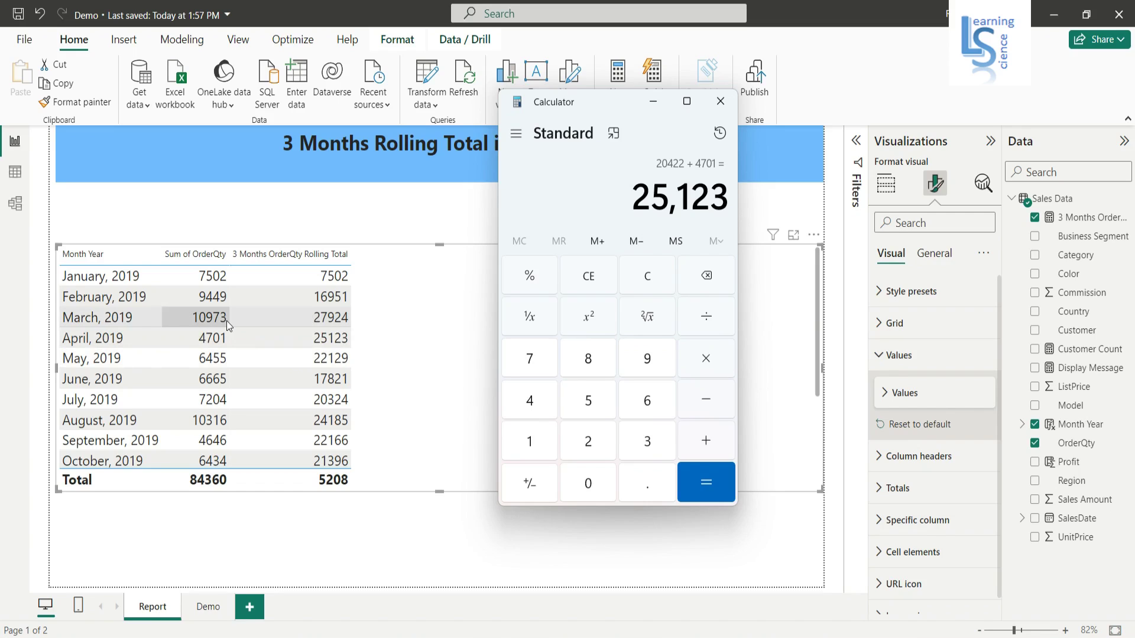
key(alt+F4)
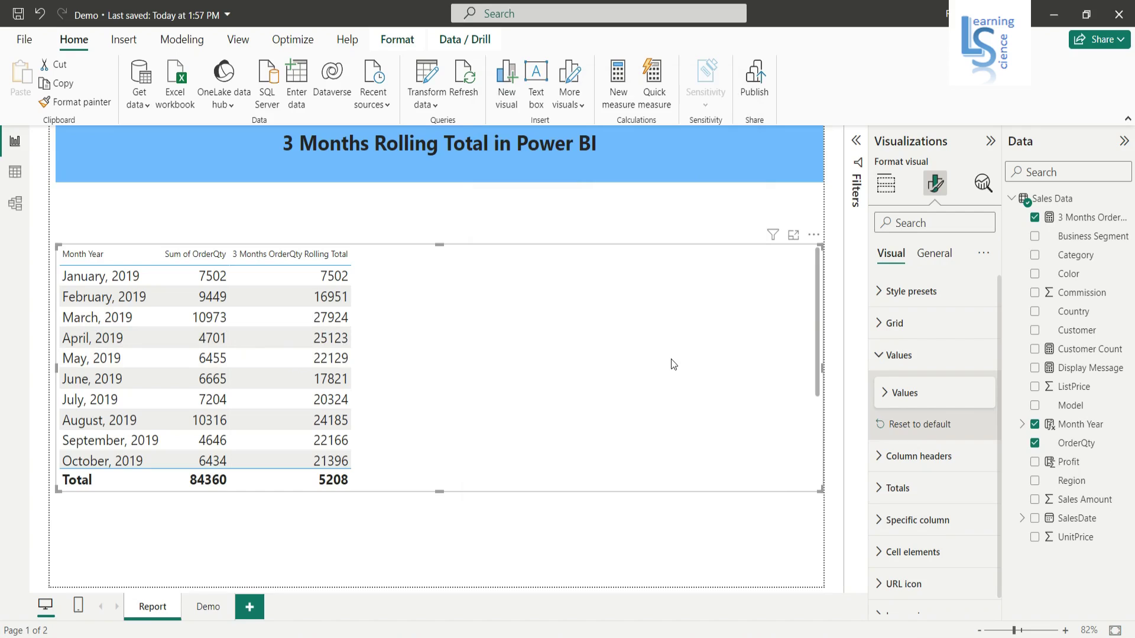